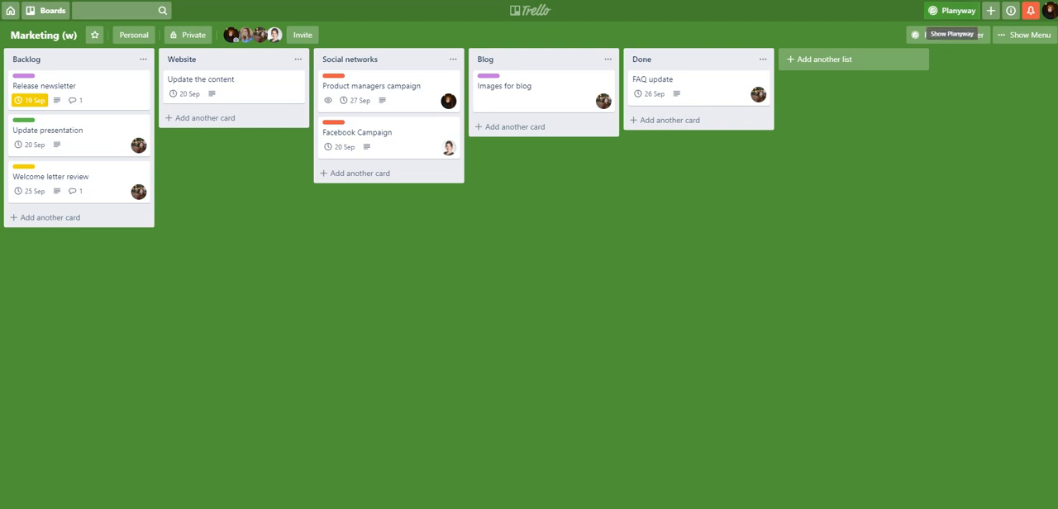
Step: Show the Planyway calendar together with the Marketing (w) board and view the cards scheduled in September 2019
click(953, 11)
scroll(594, 159, down, 1)
scroll(590, 159, down, 1)
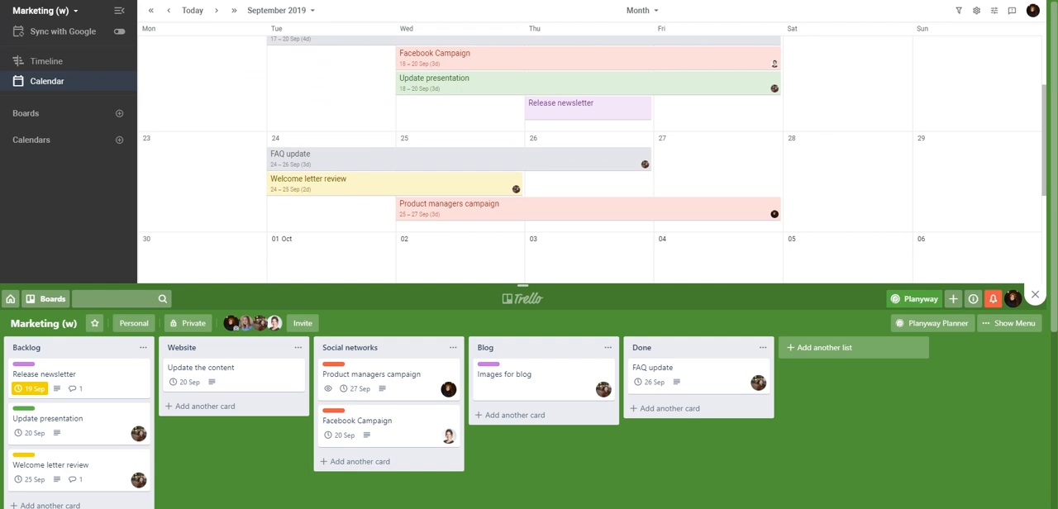
Step: Try the Left orientation for the Planyway calendar and restore the Top orientation
click(994, 11)
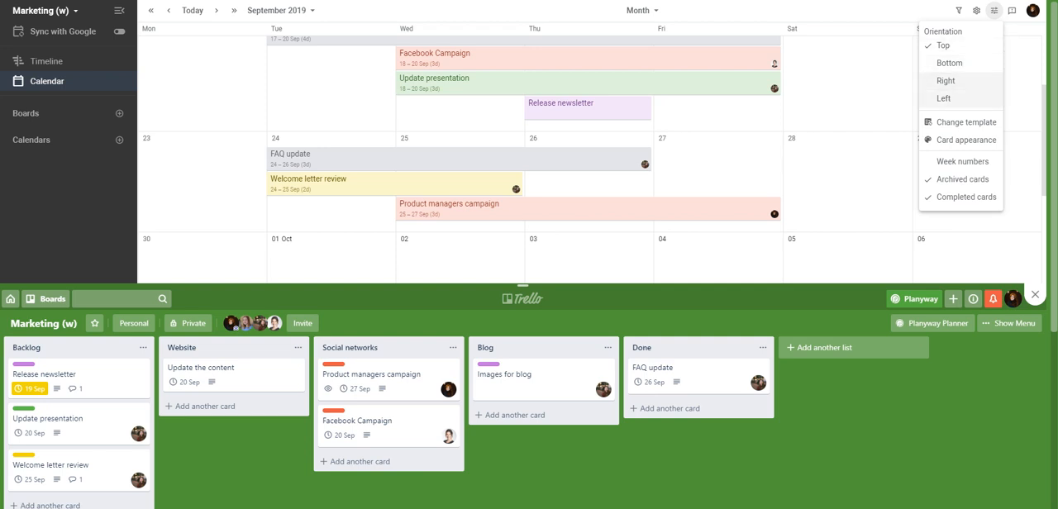
click(944, 99)
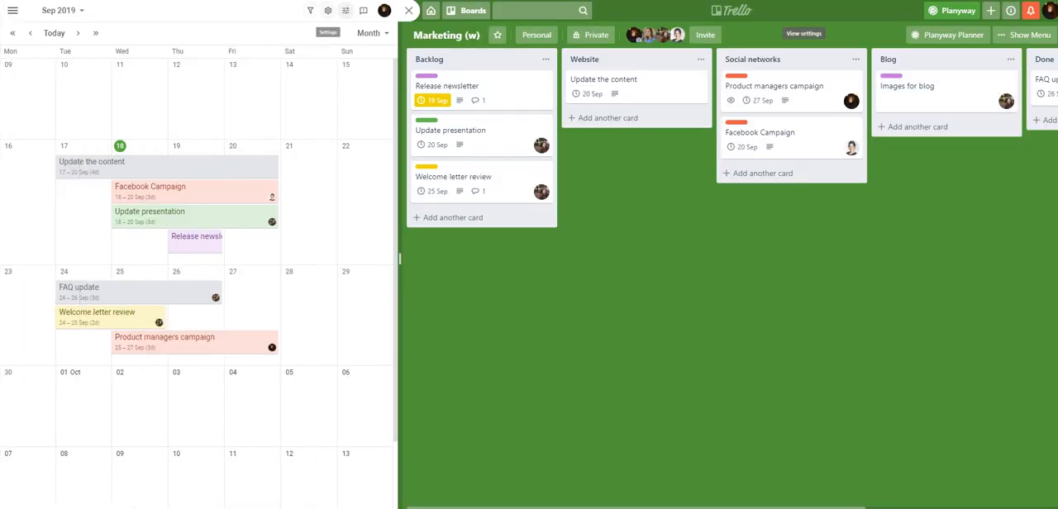
click(346, 11)
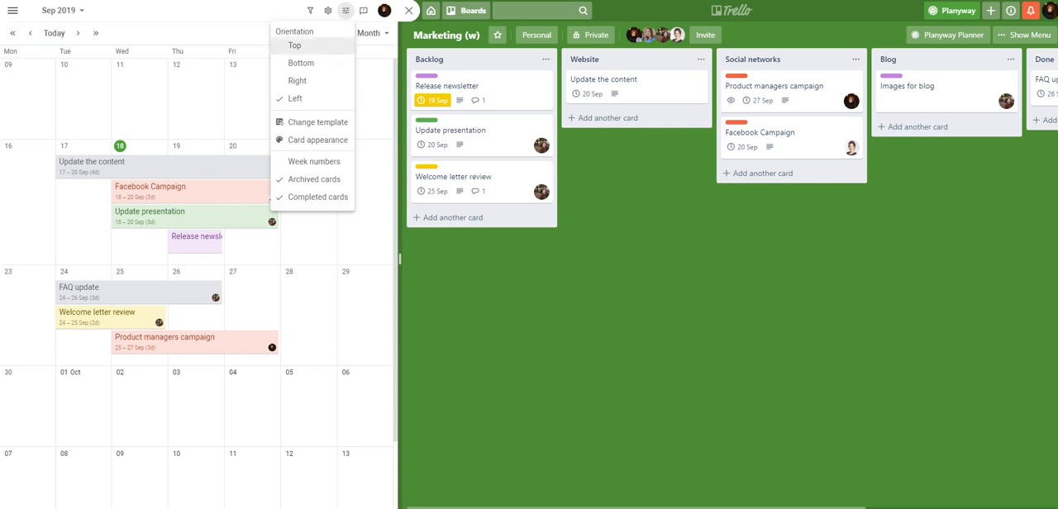
click(296, 45)
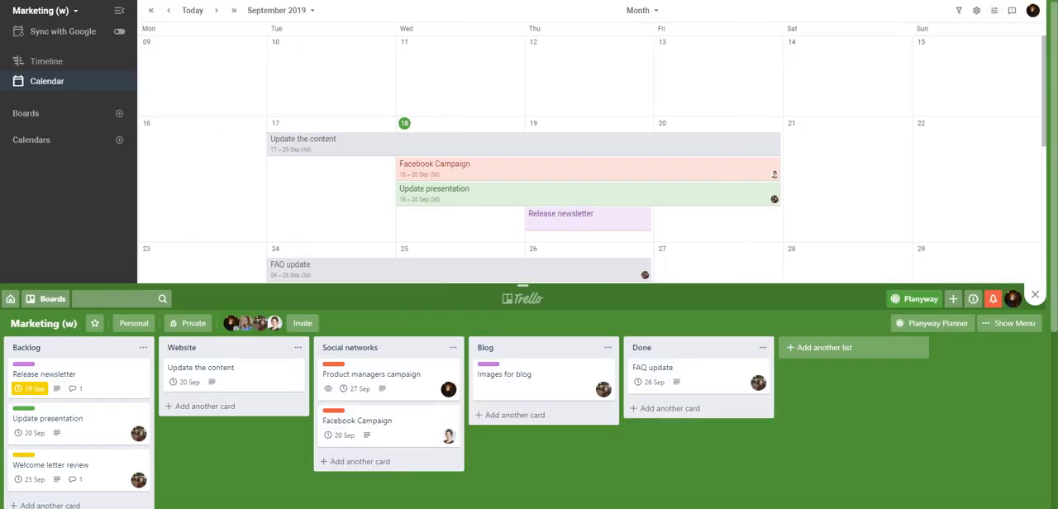
scroll(587, 165, down, 2)
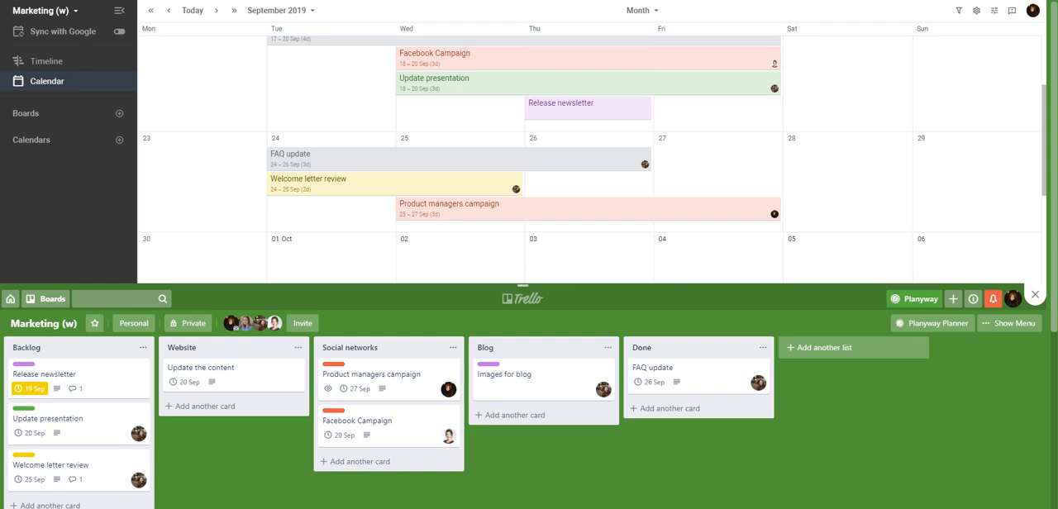
Step: Resize the calendar area so that it and the Trello board each take about half of the window height
drag(523, 286, 522, 494)
scroll(529, 255, down, 6)
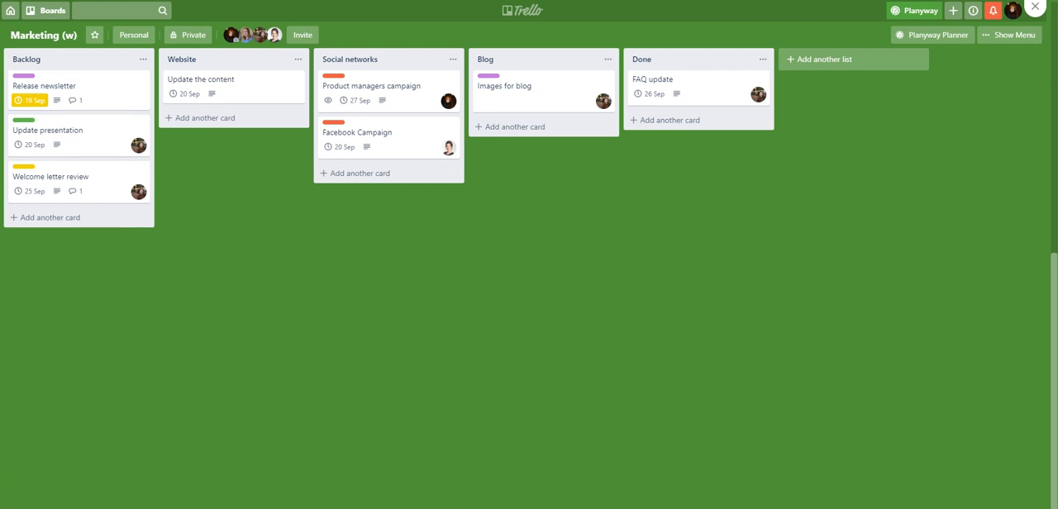
scroll(529, 255, up, 6)
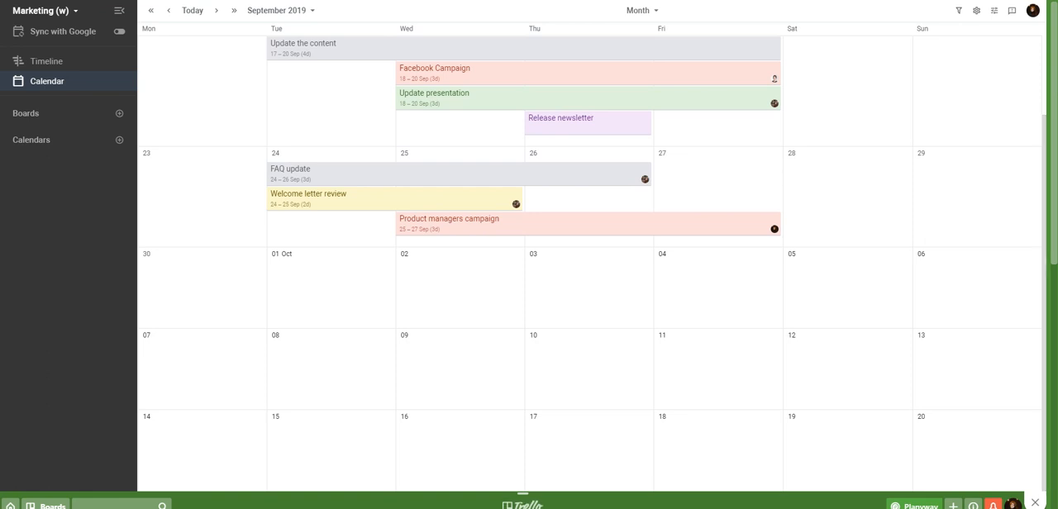
drag(523, 494, 523, 259)
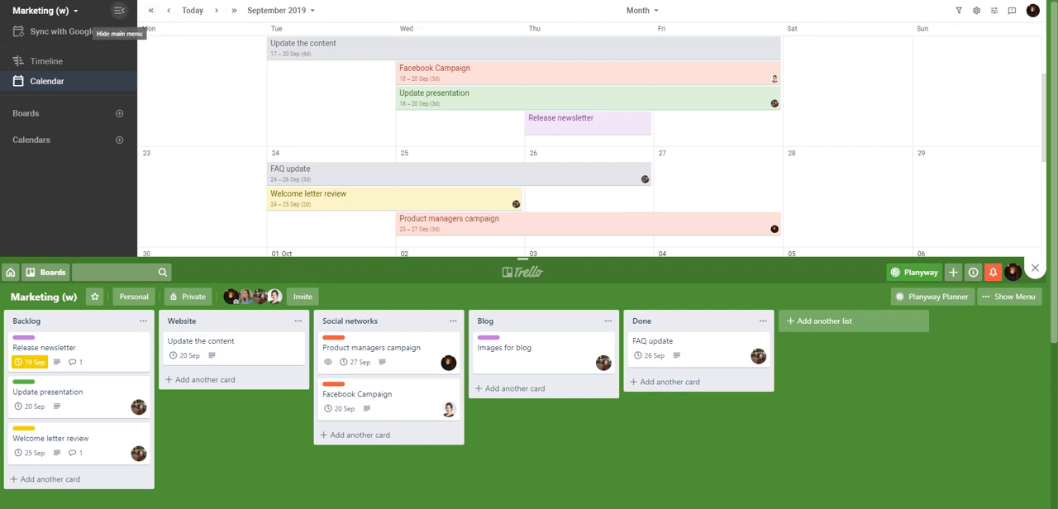
click(119, 10)
click(13, 10)
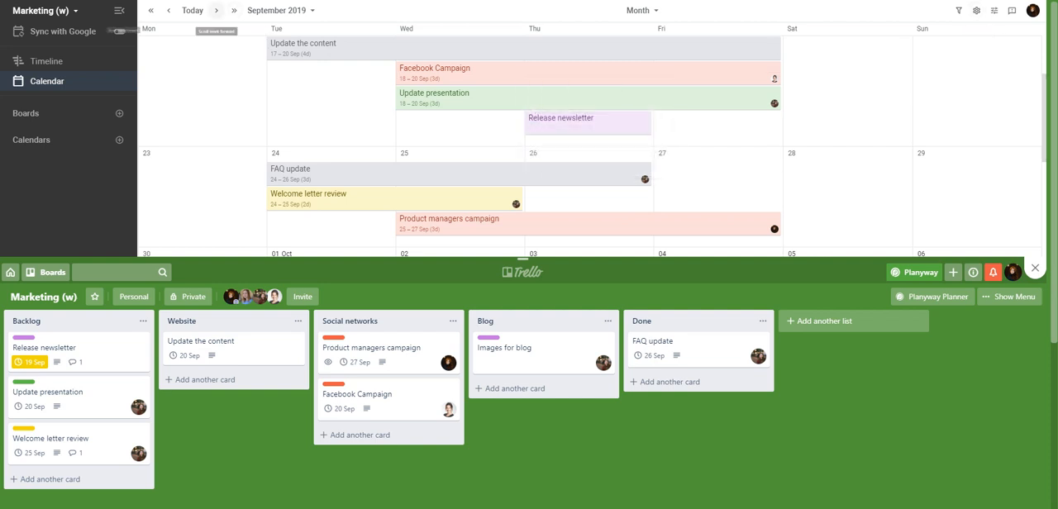
click(279, 10)
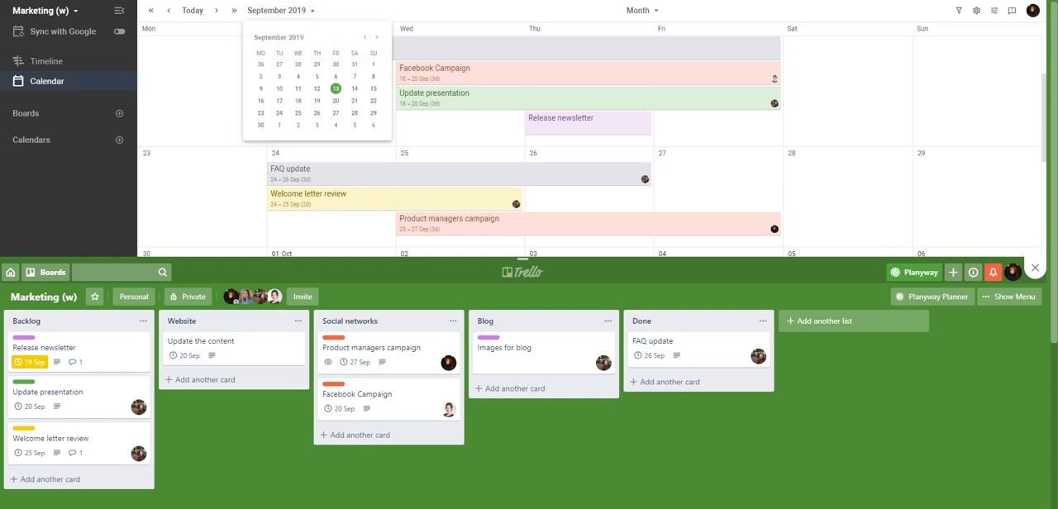
click(279, 10)
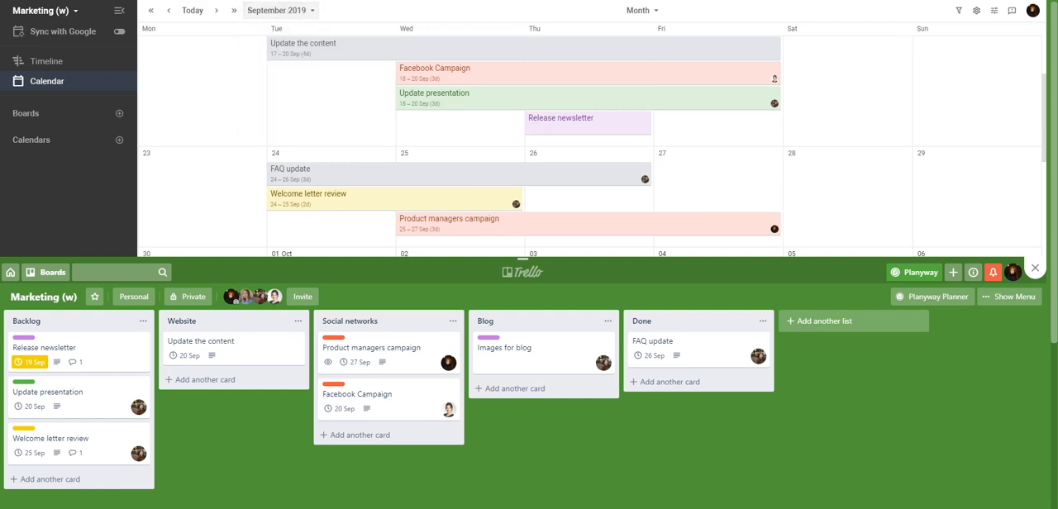
click(642, 9)
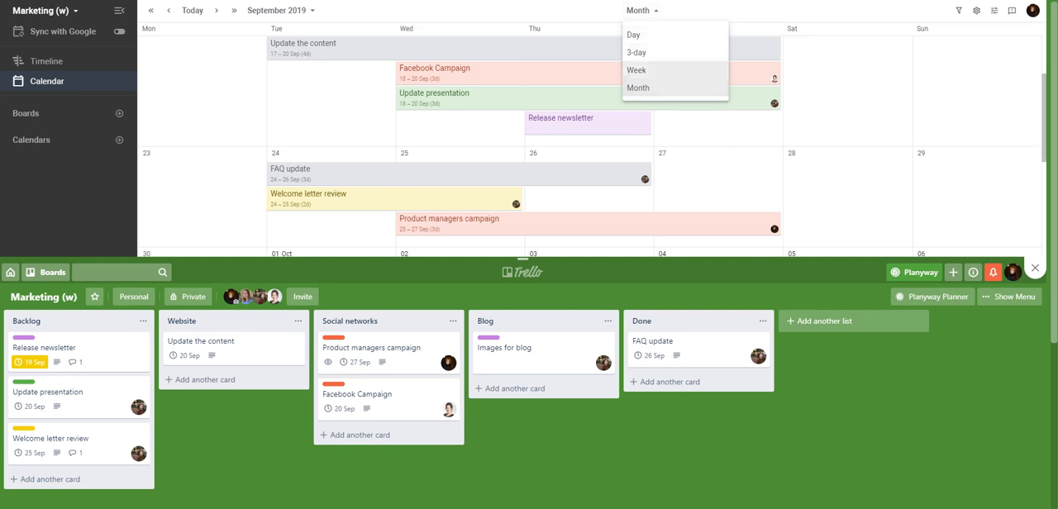
click(639, 70)
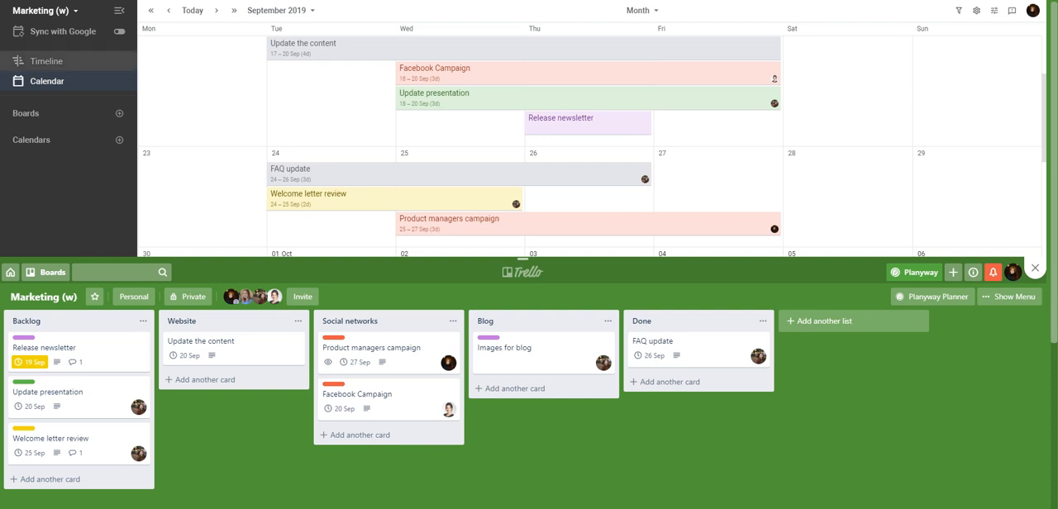
Step: Switch to the timeline view and schedule the "Update the content" card on Fri 20 September in the second member's row
click(86, 62)
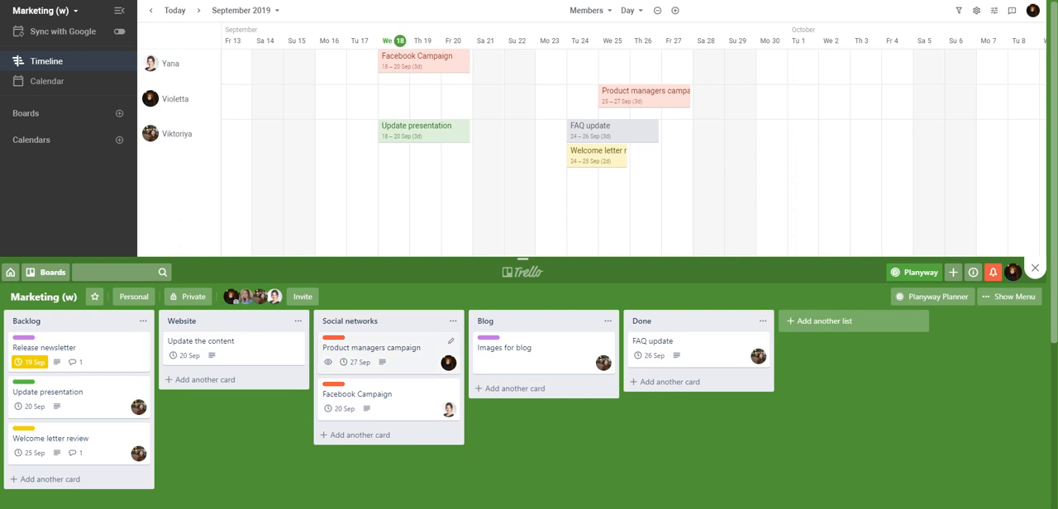
drag(235, 347, 457, 93)
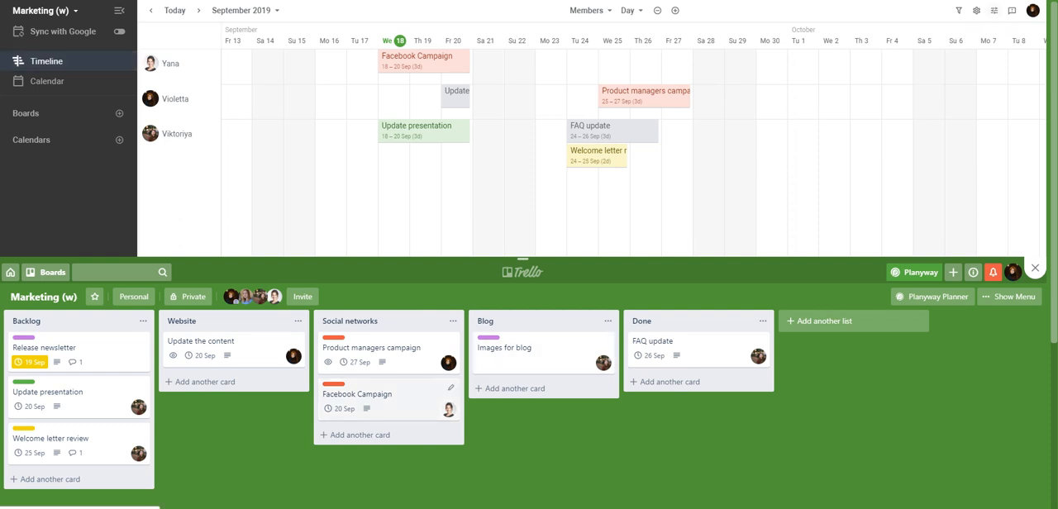
Step: Add a new card titled "Design" to the Website list
click(205, 382)
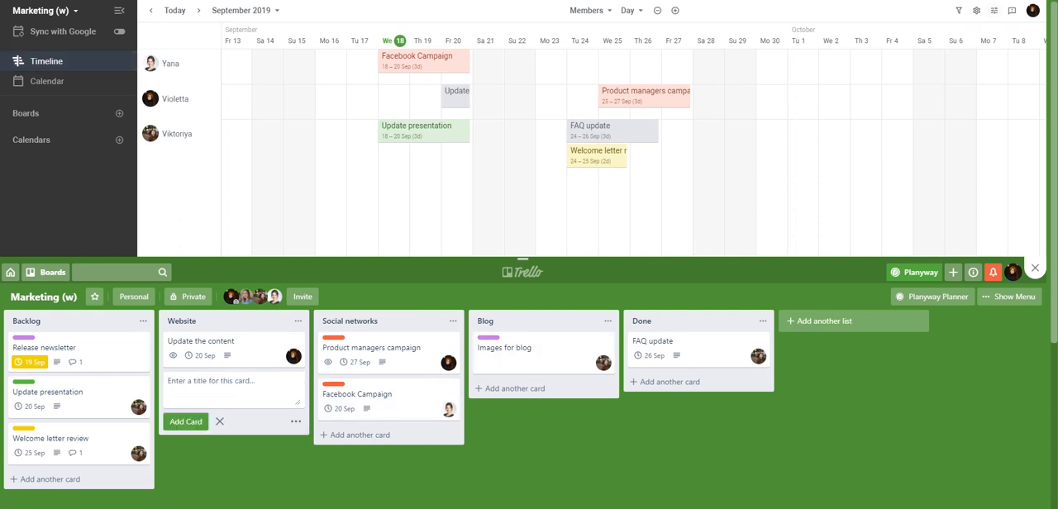
text(Design)
click(186, 422)
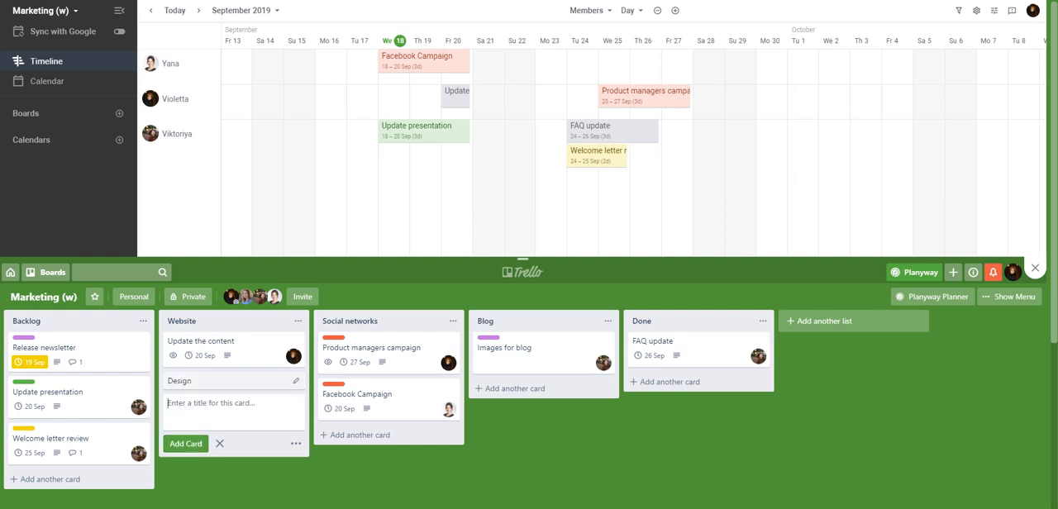
Step: Give the Design card a due date of 20/9/2019 at 12:00 and assign it to the member in the timeline's second row
click(199, 381)
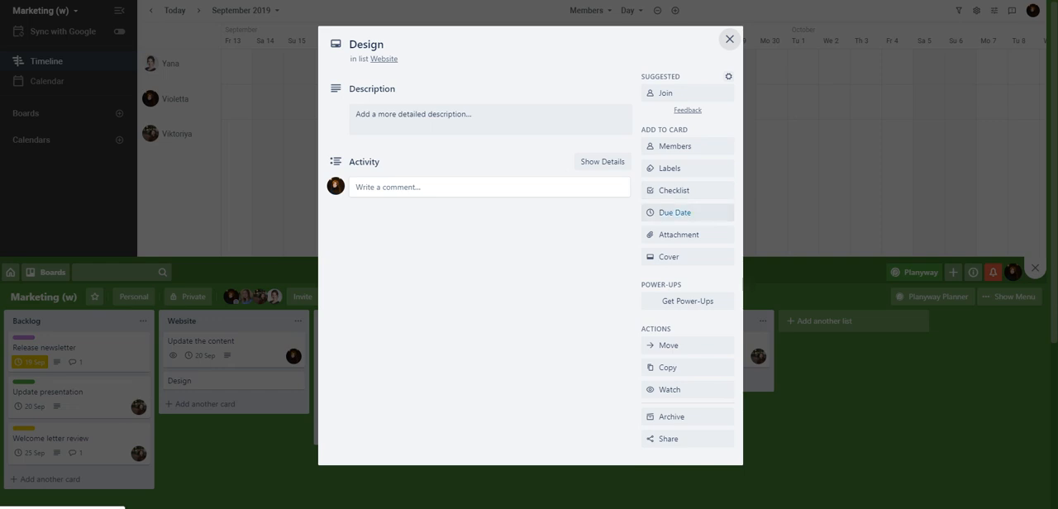
click(686, 212)
click(748, 186)
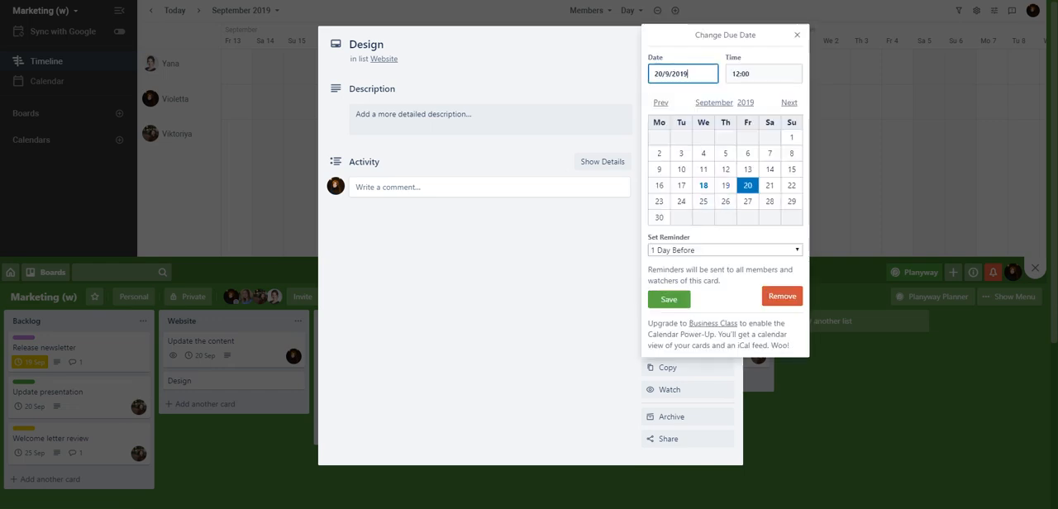
click(669, 299)
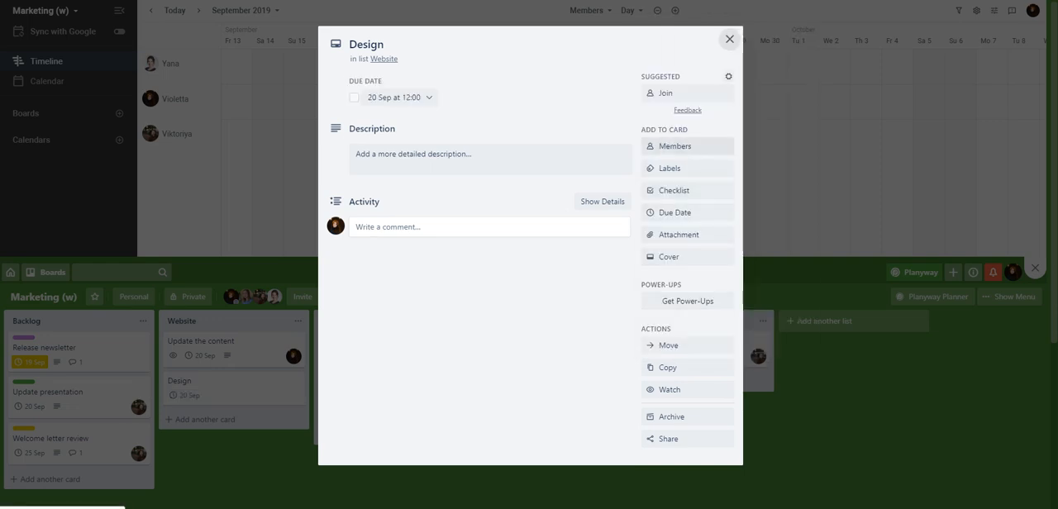
click(675, 146)
click(707, 240)
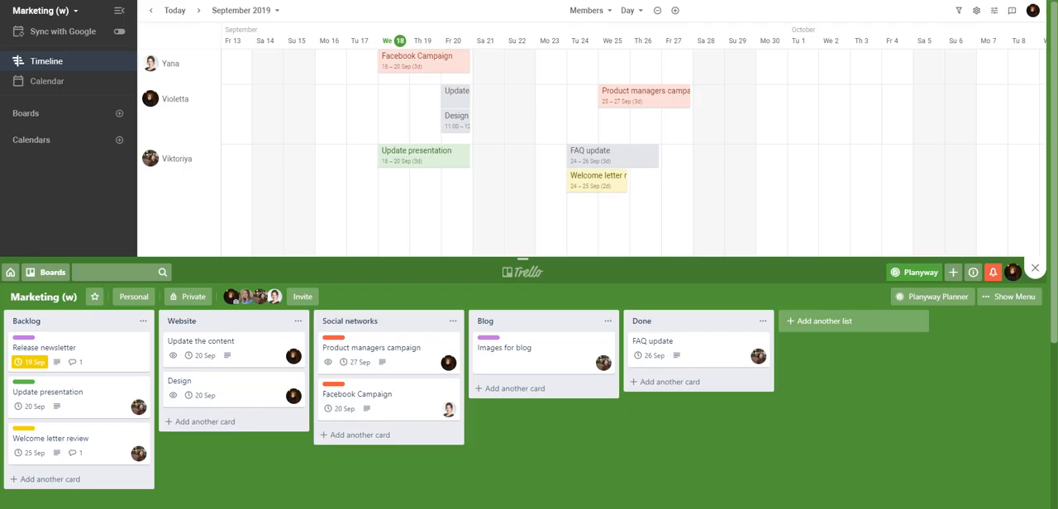
Step: Start a new timeline card on We 18 September in the second member's row and title it "Linkedin Campaign"
mouse_move(468, 124)
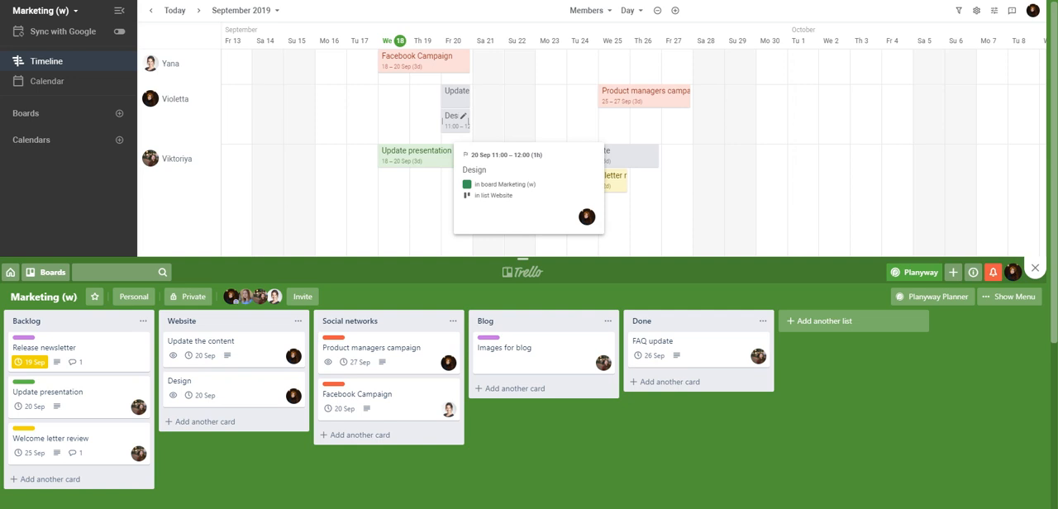
mouse_move(462, 153)
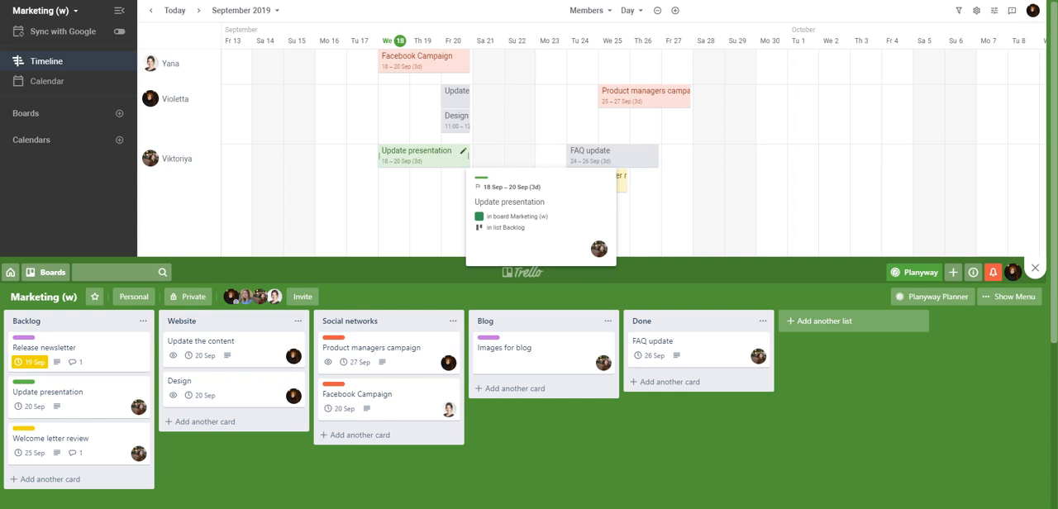
click(393, 97)
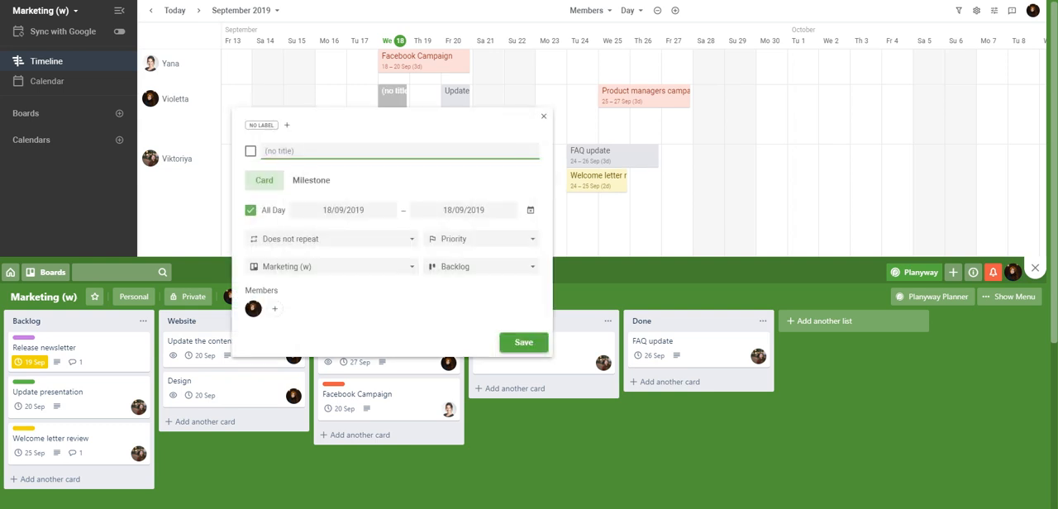
text(Linkedin Campaign)
Step: Turn off All Day for the new card and set its start time to 12:30
click(250, 210)
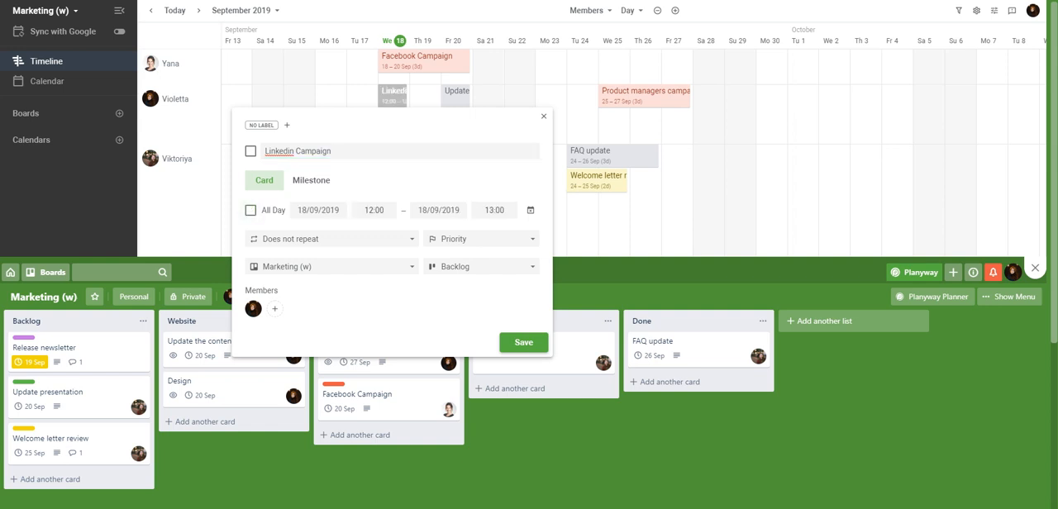
click(374, 210)
click(373, 280)
Step: Examine the repeat, priority, board and list options available for the new card
click(364, 239)
click(368, 239)
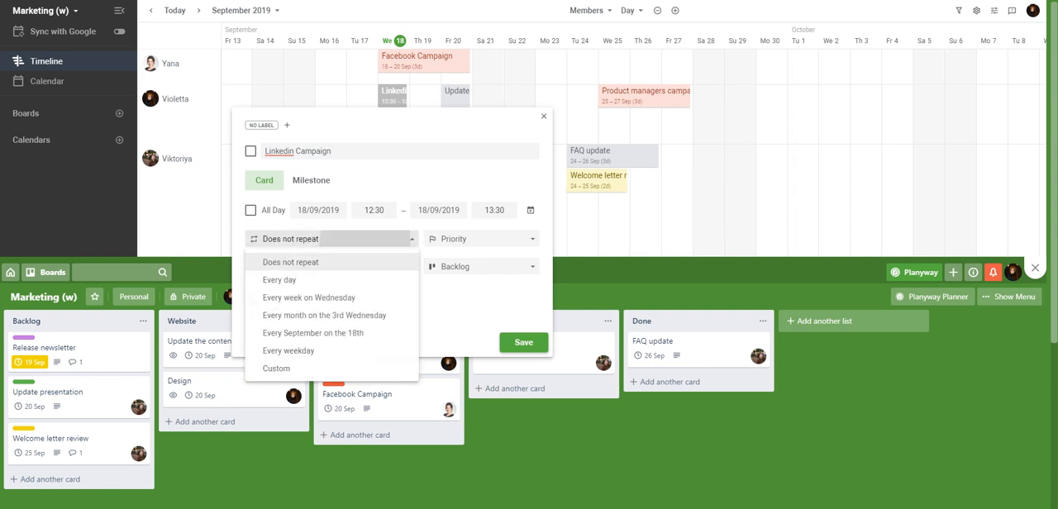
click(482, 239)
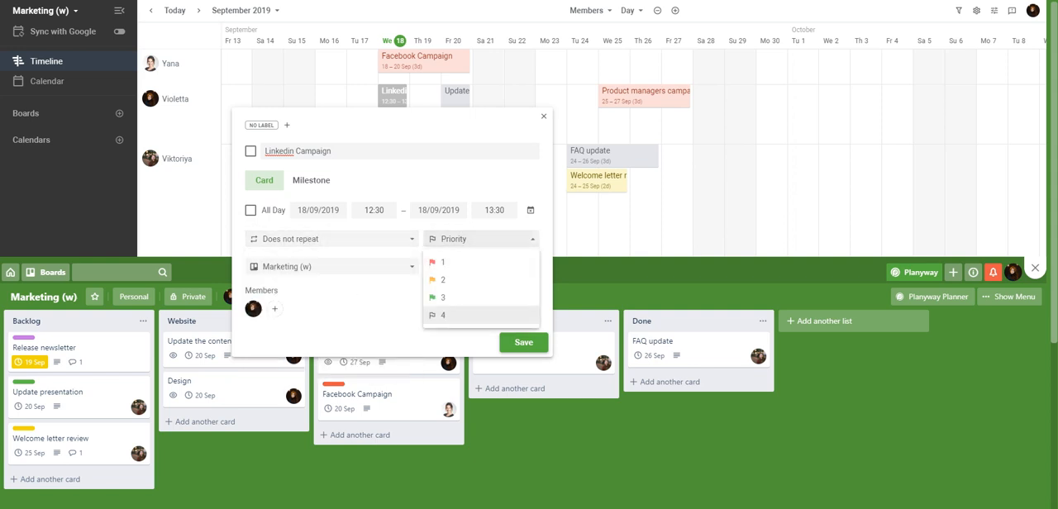
click(482, 239)
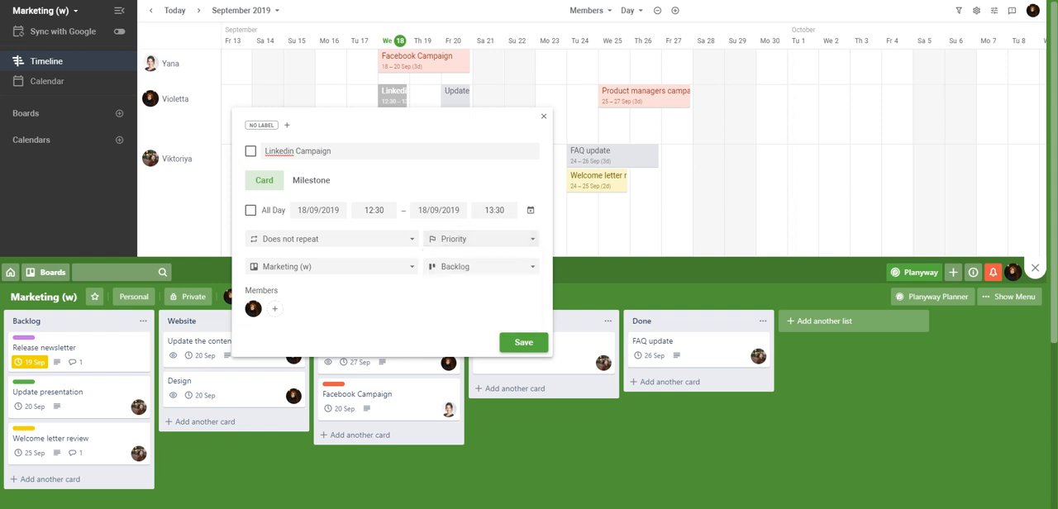
click(331, 266)
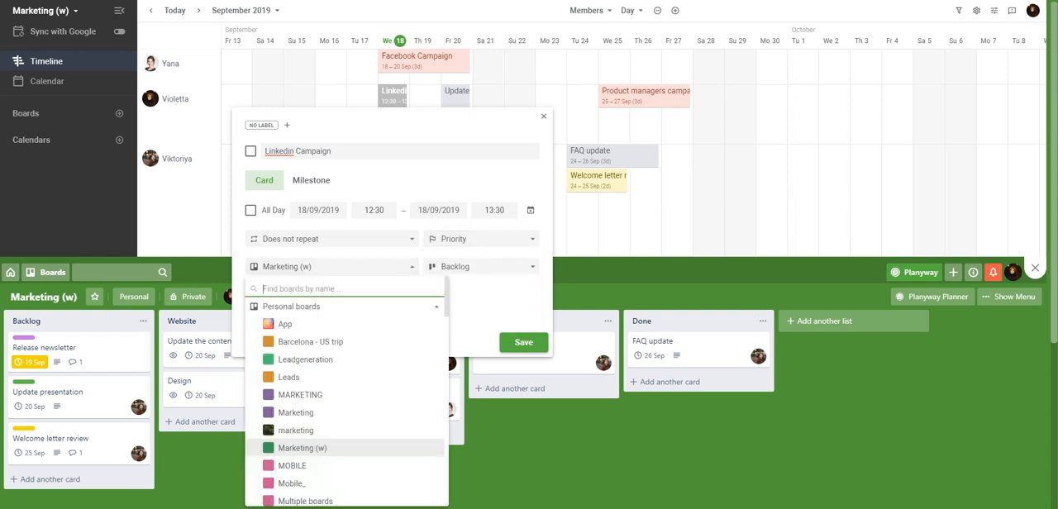
click(331, 266)
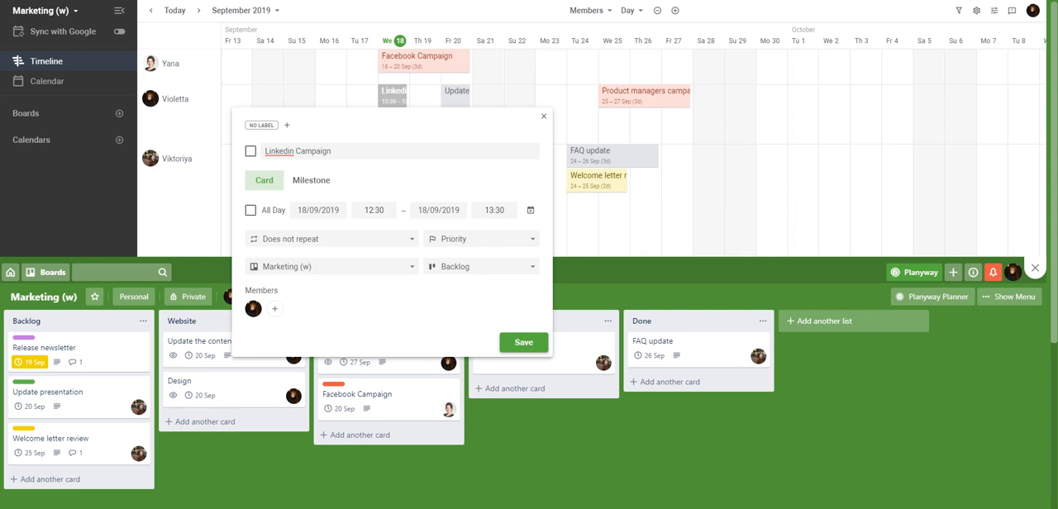
click(482, 266)
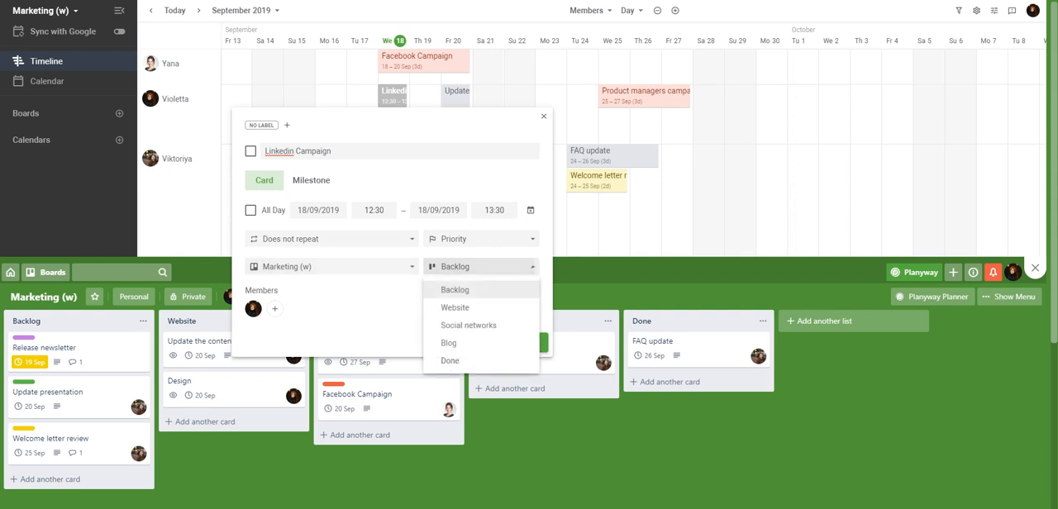
click(482, 266)
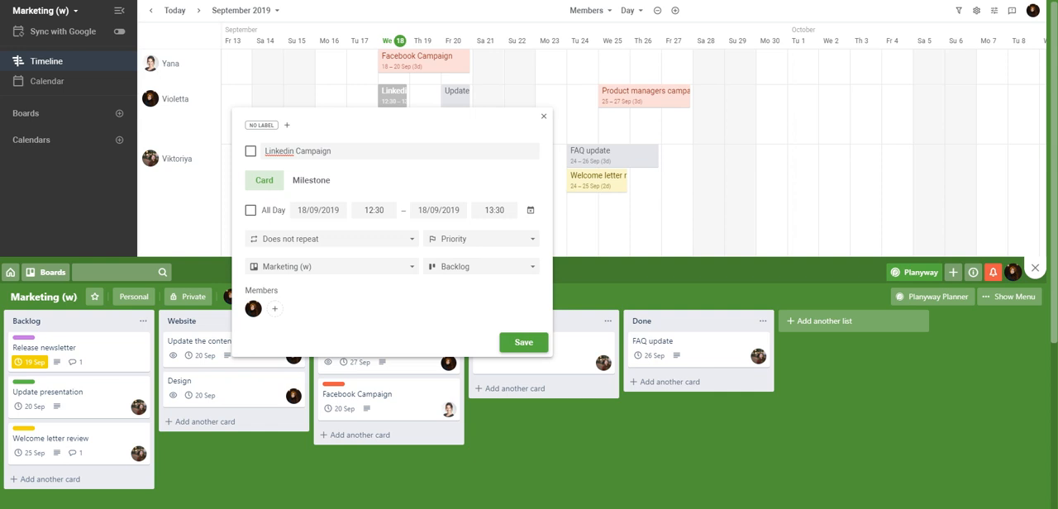
Step: Save the Linkedin Campaign card to the Backlog list of the Marketing (w) board
click(524, 342)
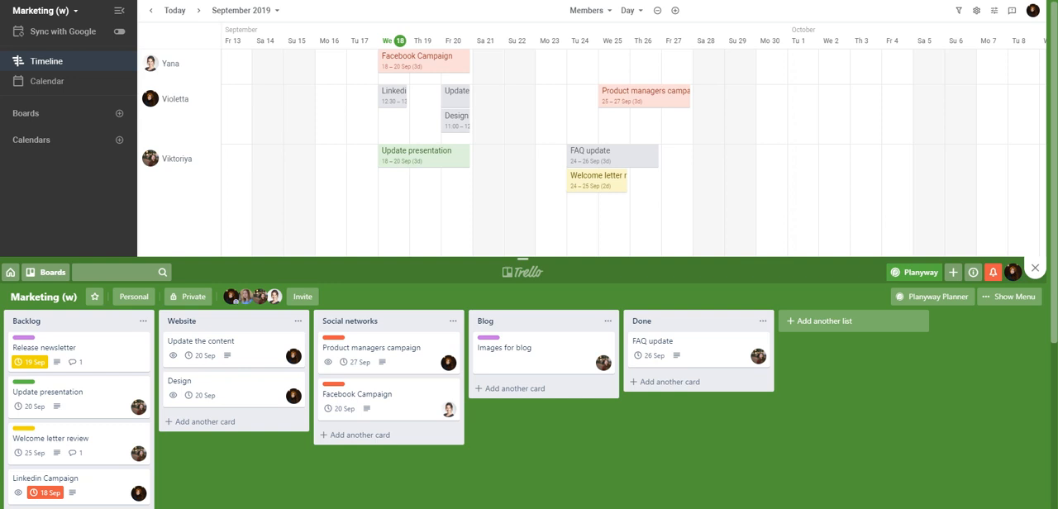
mouse_move(438, 158)
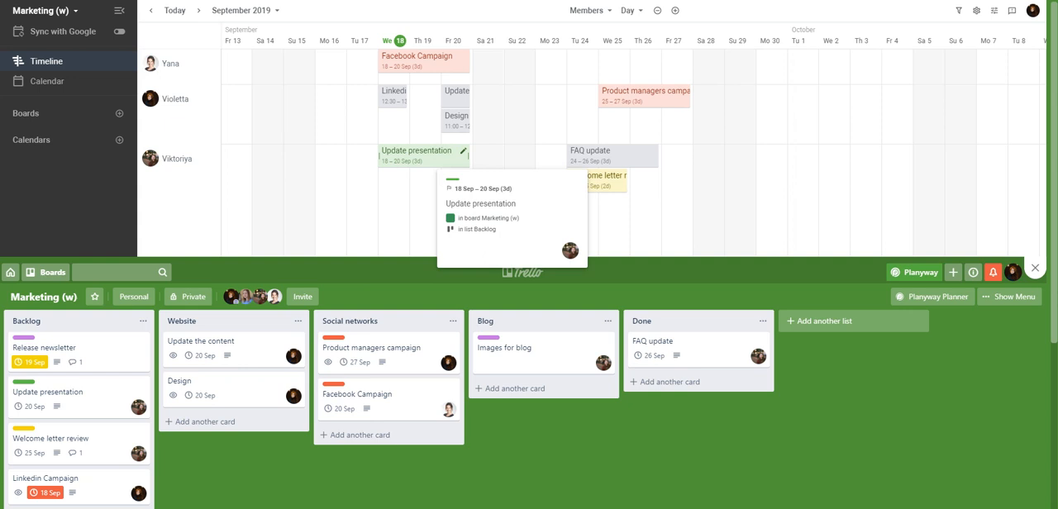
Step: Reassign the Update presentation card to the second member's row and add the third timeline member as another assignee
drag(438, 157, 438, 123)
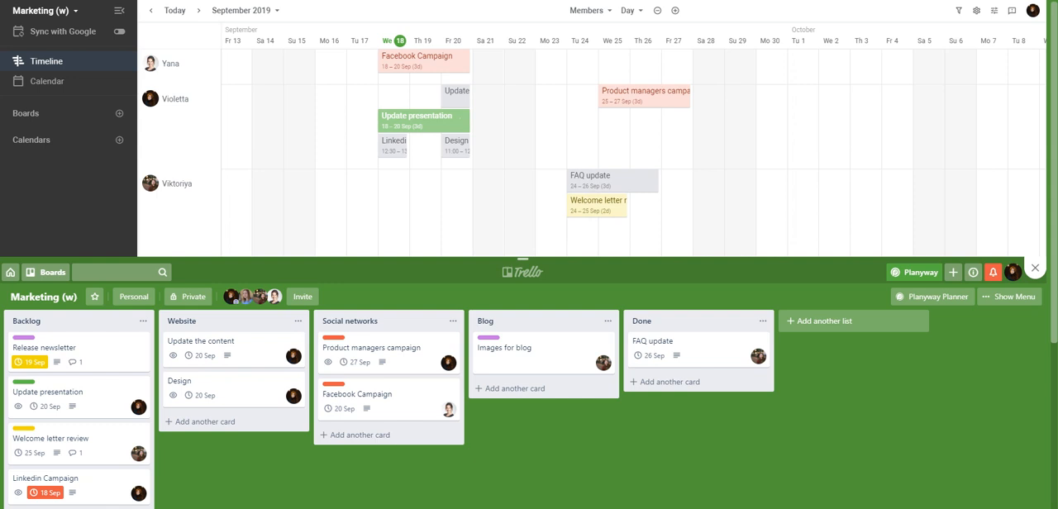
click(463, 116)
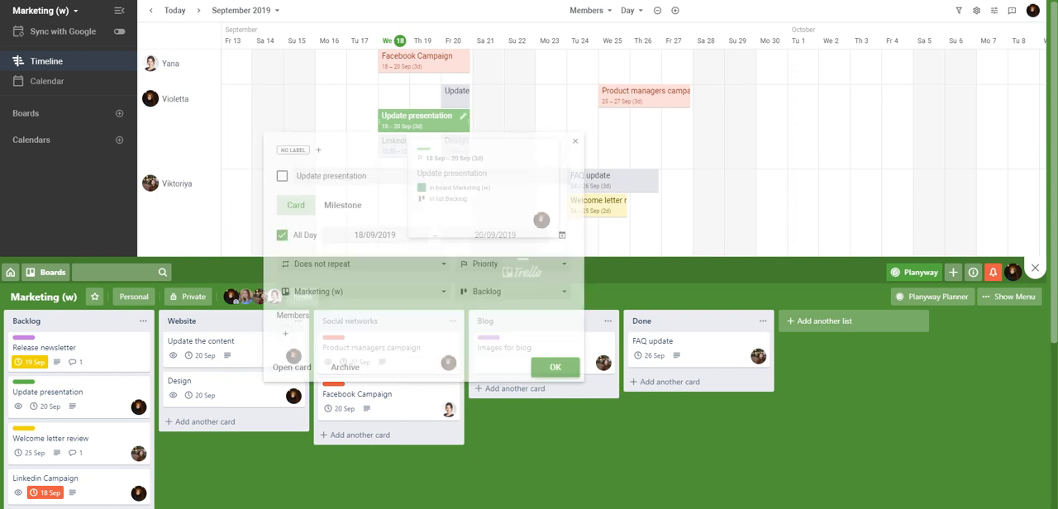
click(306, 333)
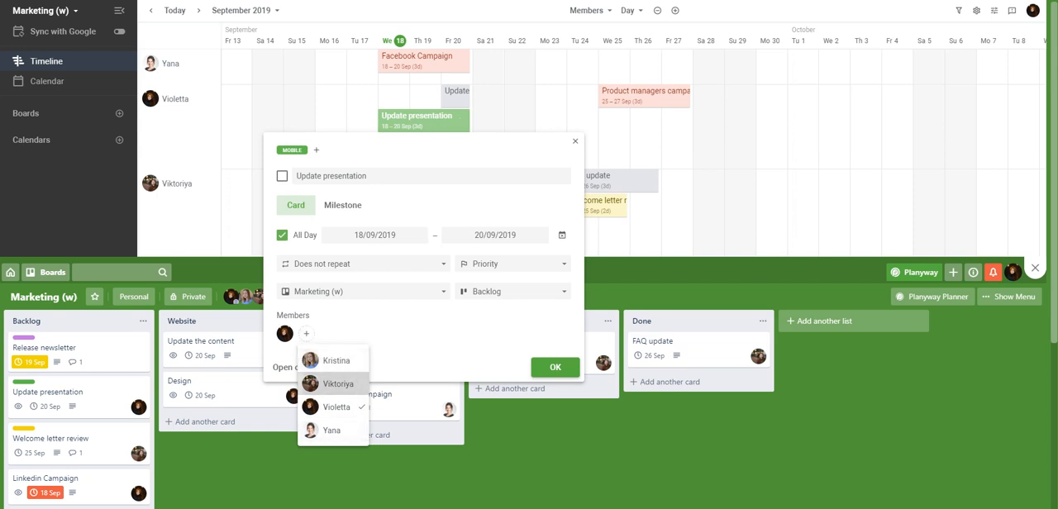
click(335, 384)
click(555, 367)
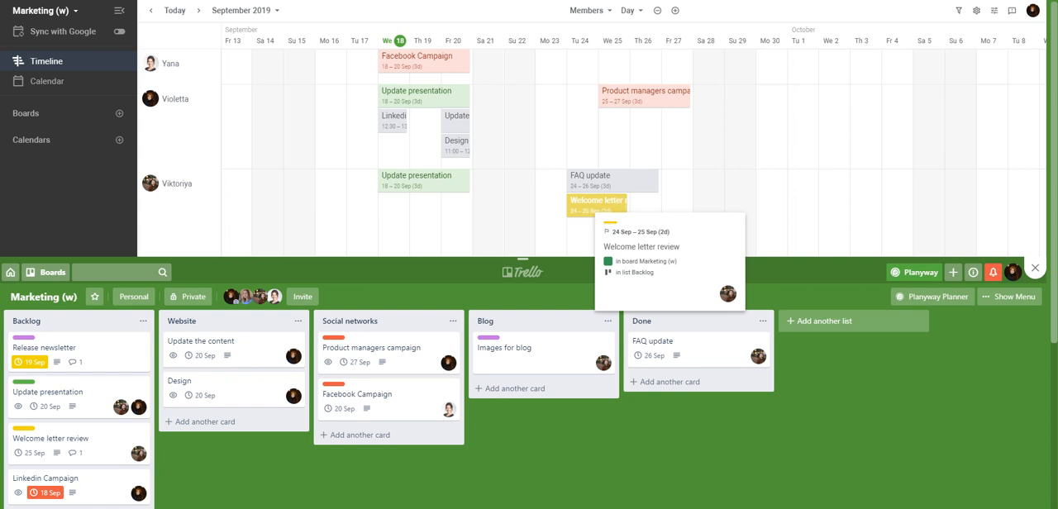
Step: Reorder the third member's row so the Welcome letter review card sits above the FAQ update card
drag(594, 206, 594, 182)
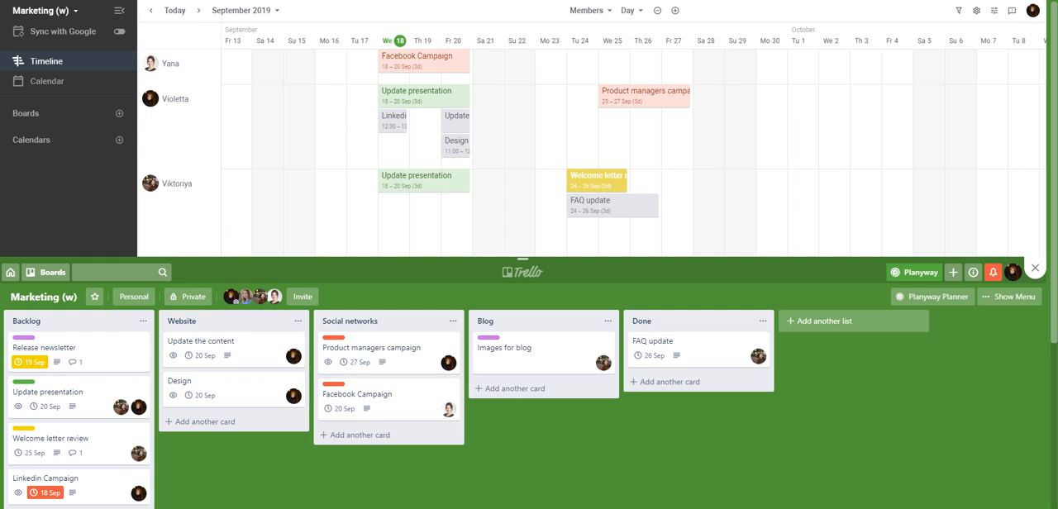
Step: Extend the Welcome letter review card to 27 September on the timeline, and shorten it back to 25 September
mouse_move(608, 181)
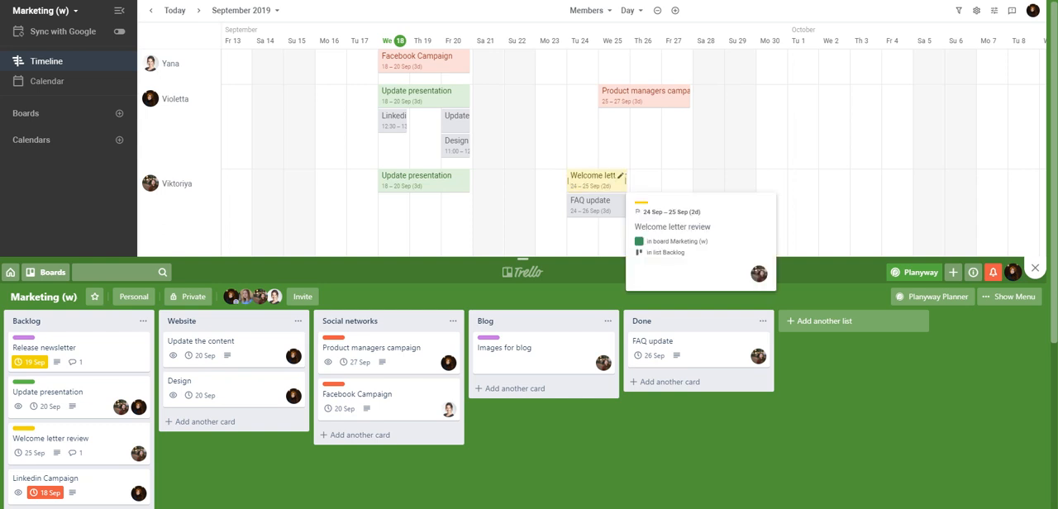
drag(625, 181, 688, 181)
mouse_move(668, 182)
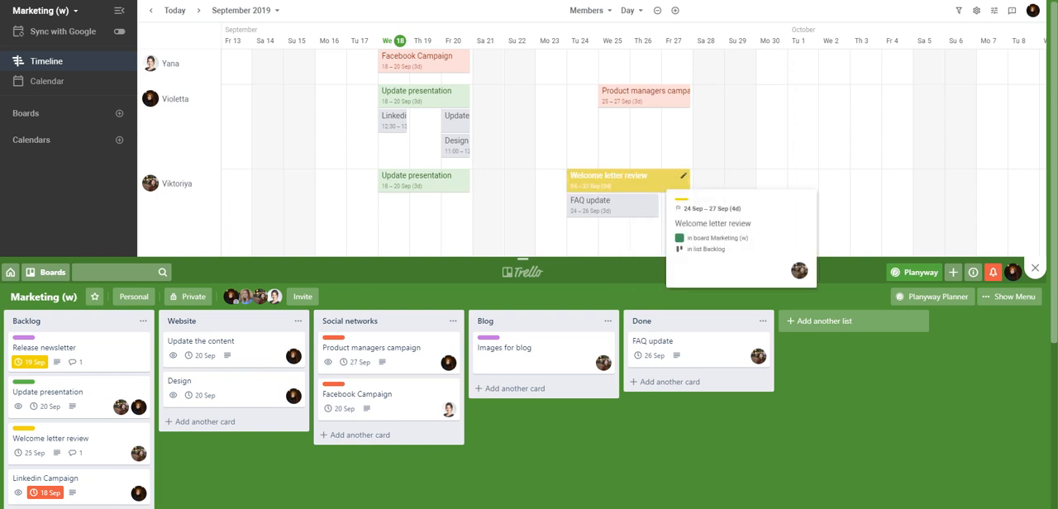
drag(689, 181, 627, 181)
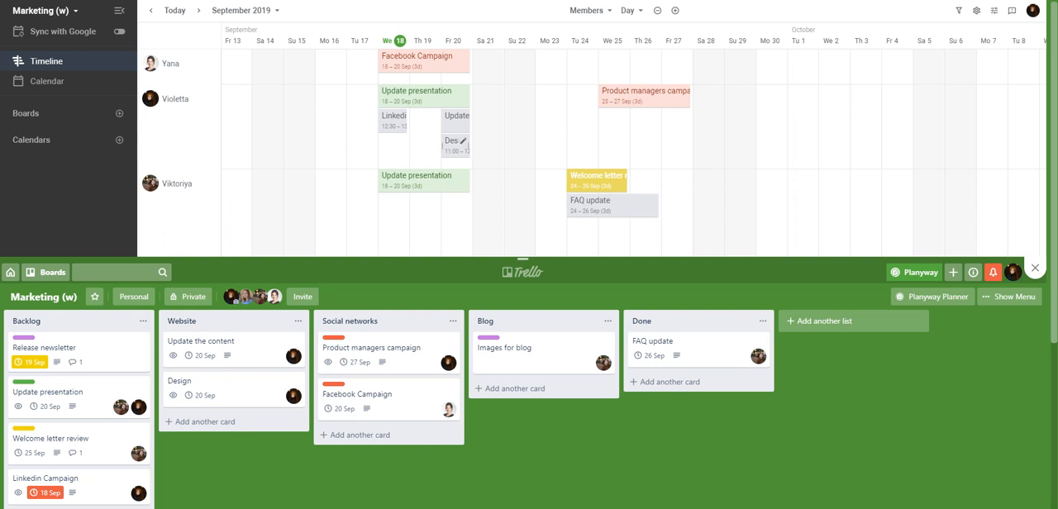
Step: Mark the Design and Update the content cards on 20 September as complete
right_click(459, 145)
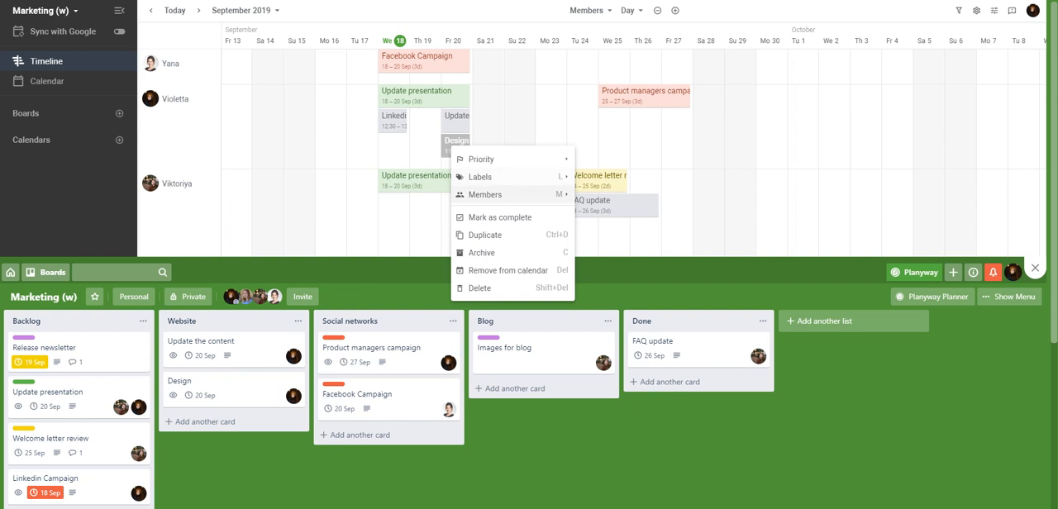
click(500, 217)
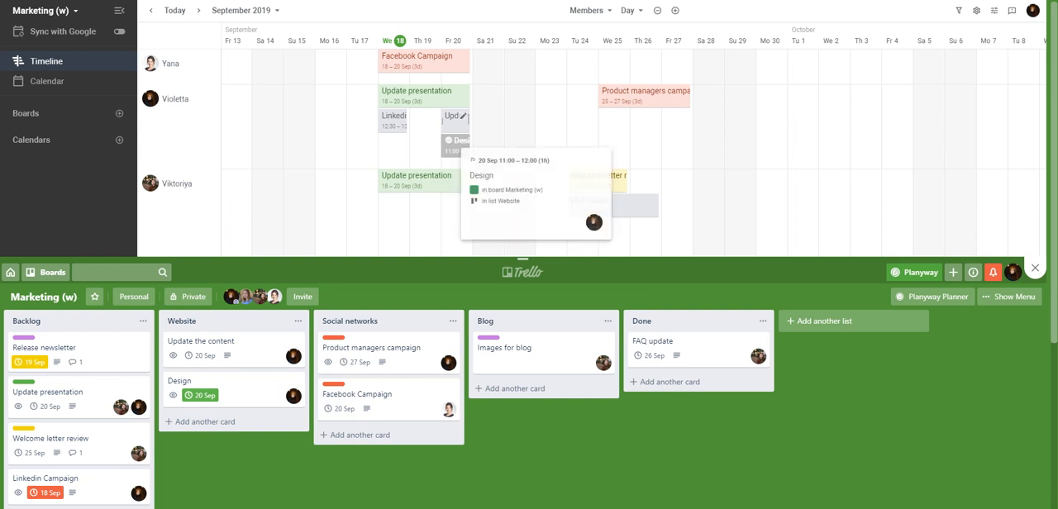
click(461, 116)
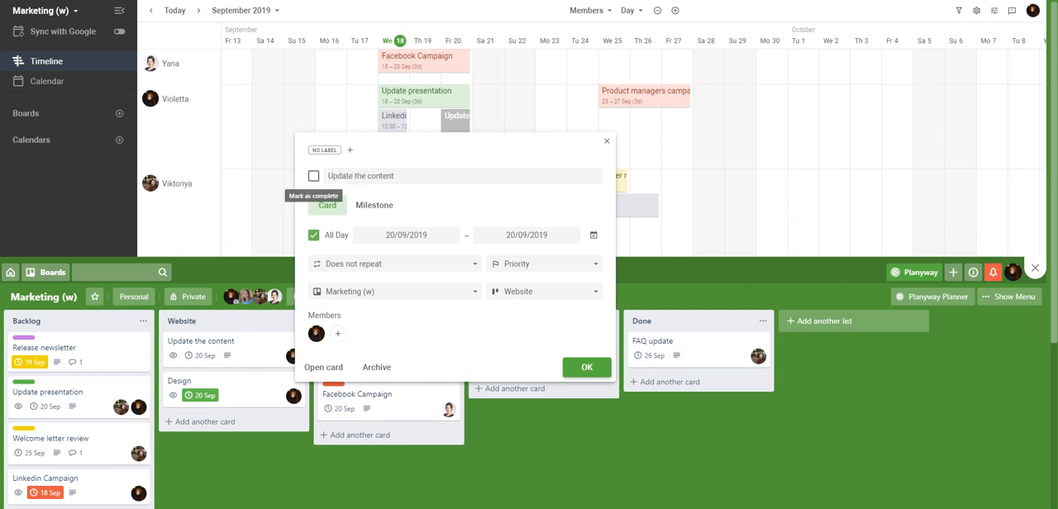
click(313, 175)
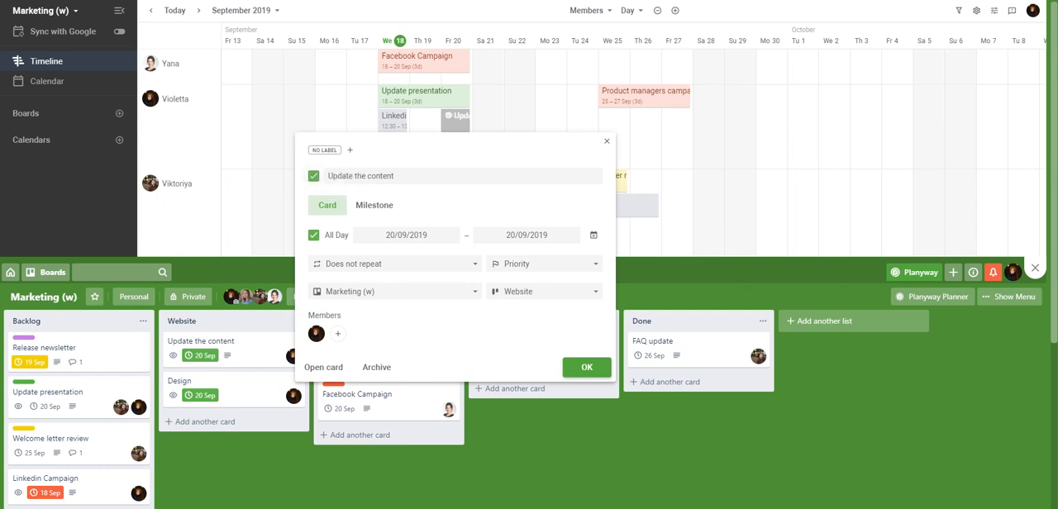
click(587, 367)
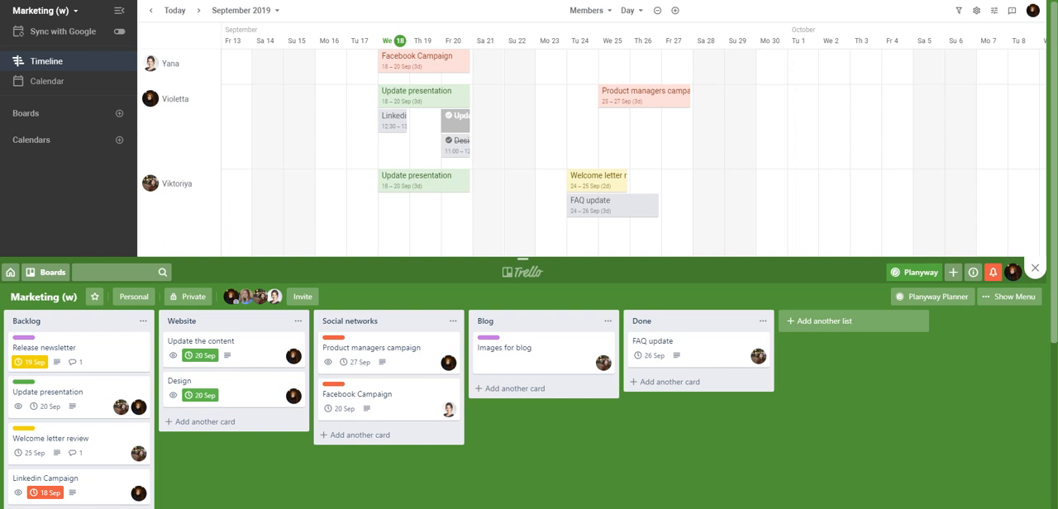
Step: Examine the quick actions and member assignment options for the Product managers campaign card
right_click(658, 101)
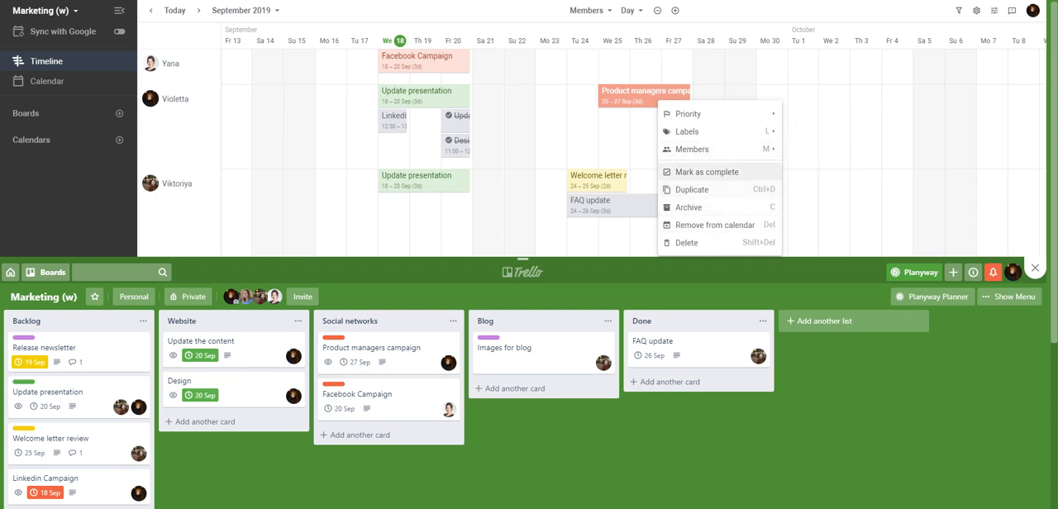
mouse_move(695, 149)
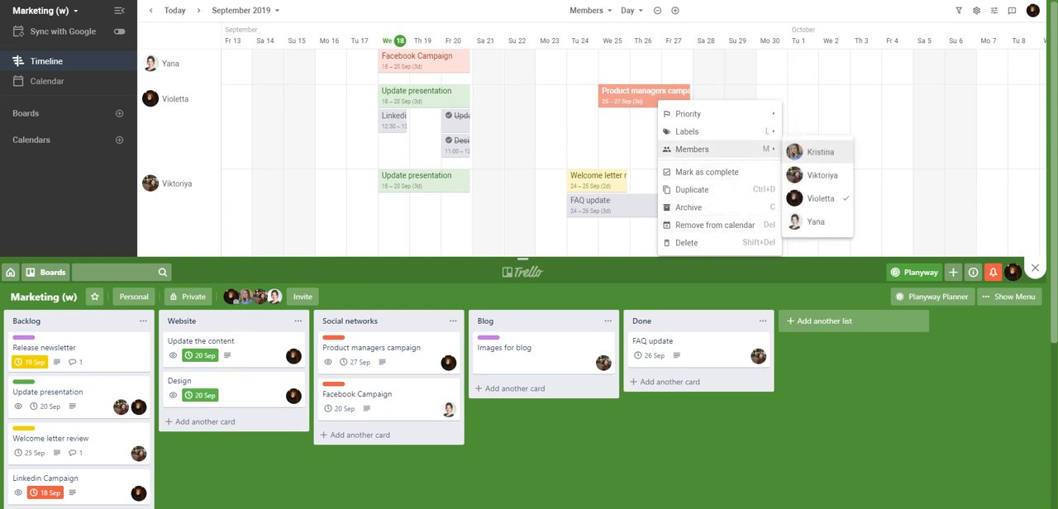
click(820, 152)
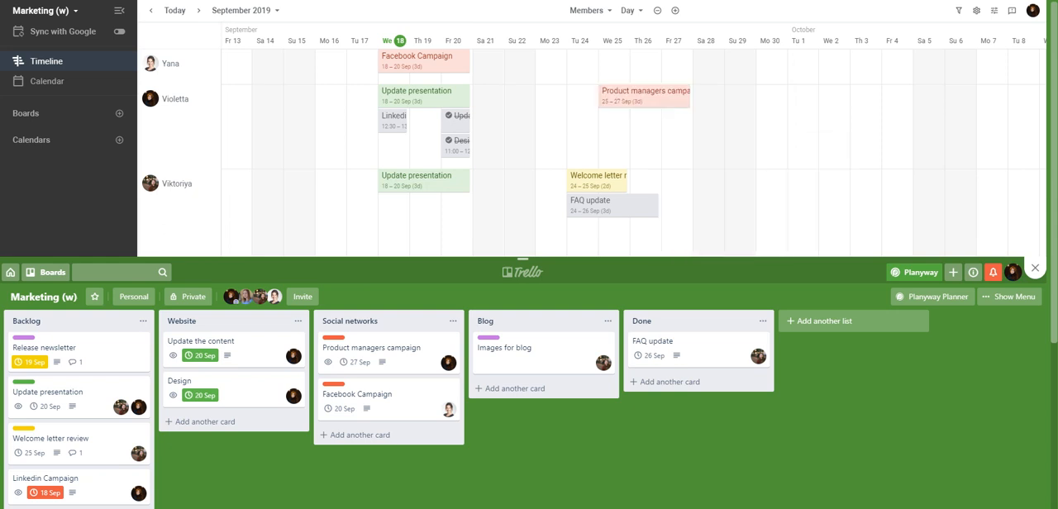
Step: Examine the timeline enlarged one level and at the Week, Month, Quarter and Year scales
click(675, 10)
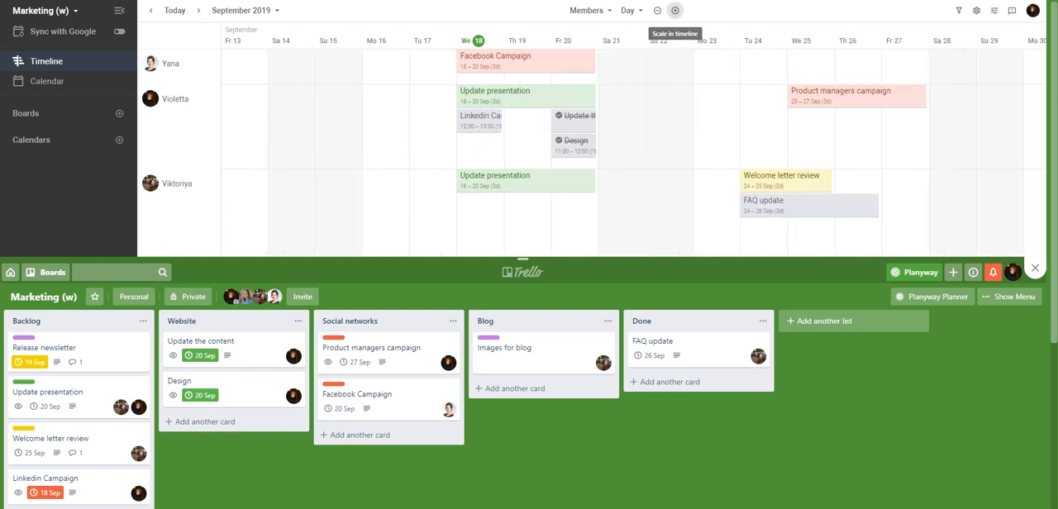
click(657, 10)
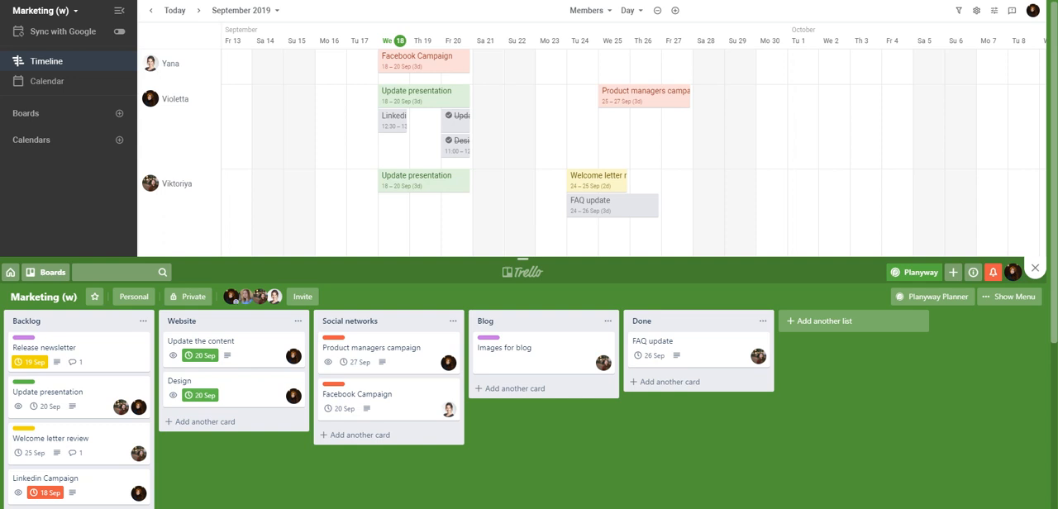
click(631, 11)
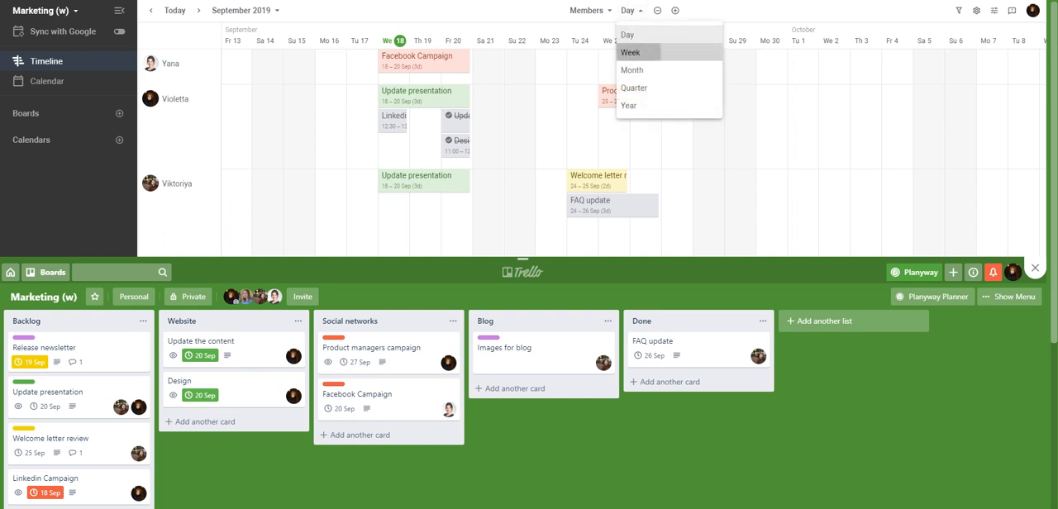
click(630, 52)
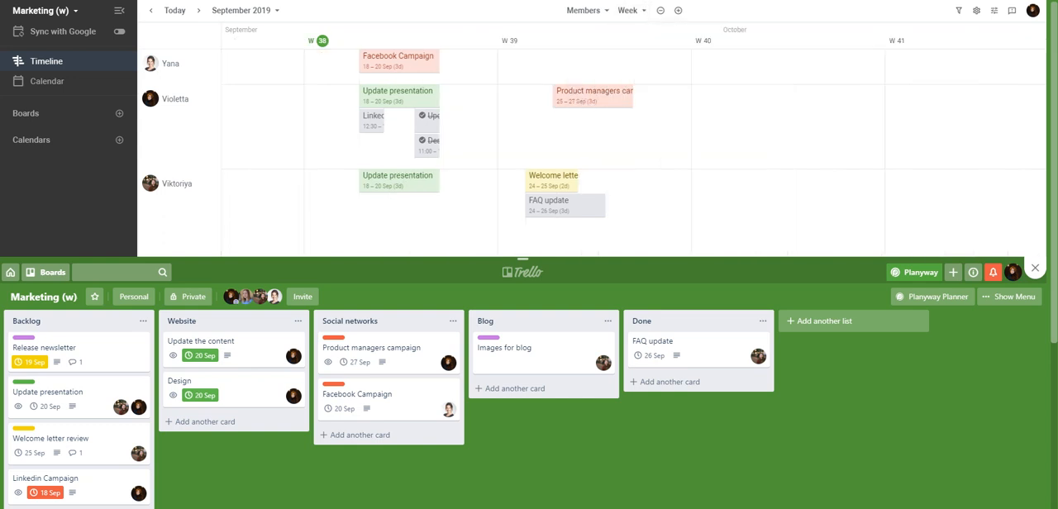
click(630, 10)
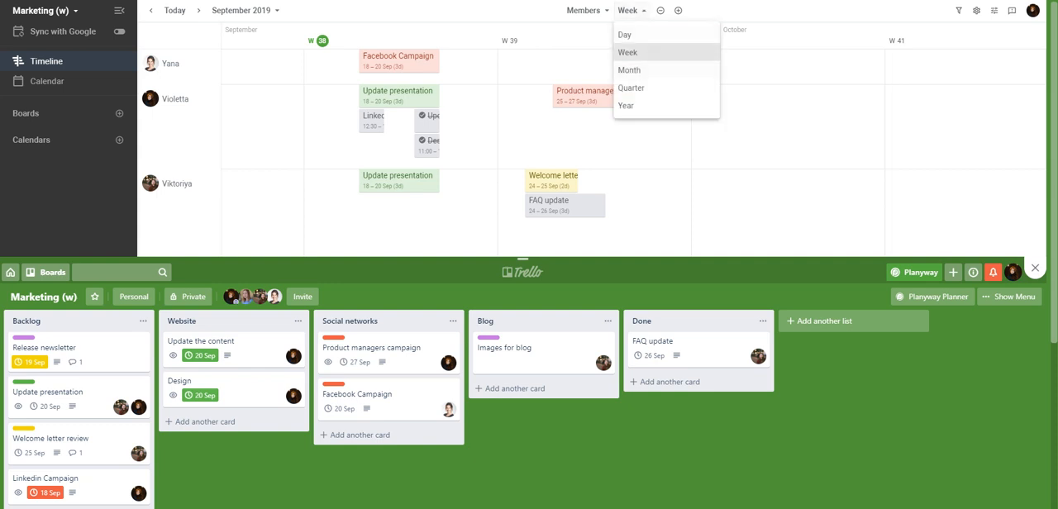
click(631, 70)
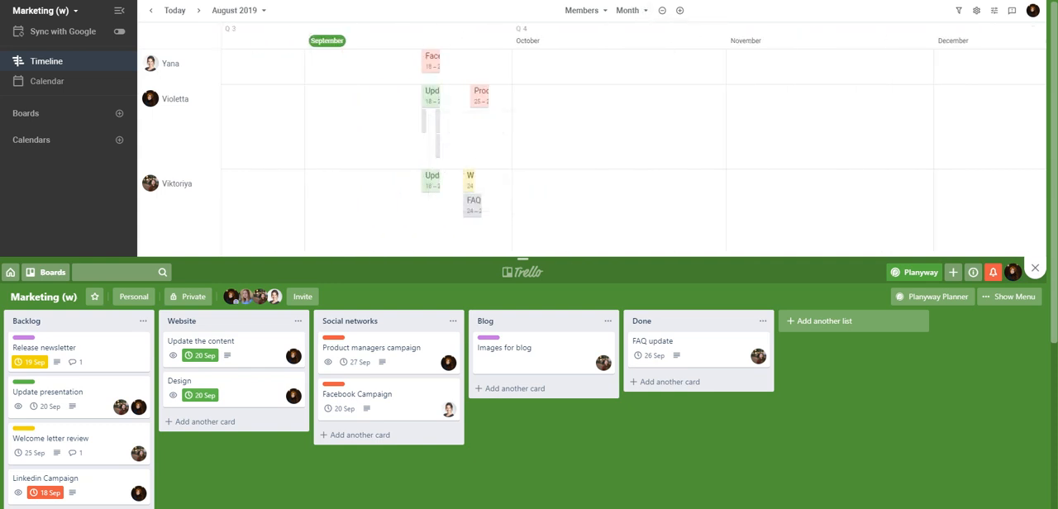
click(629, 11)
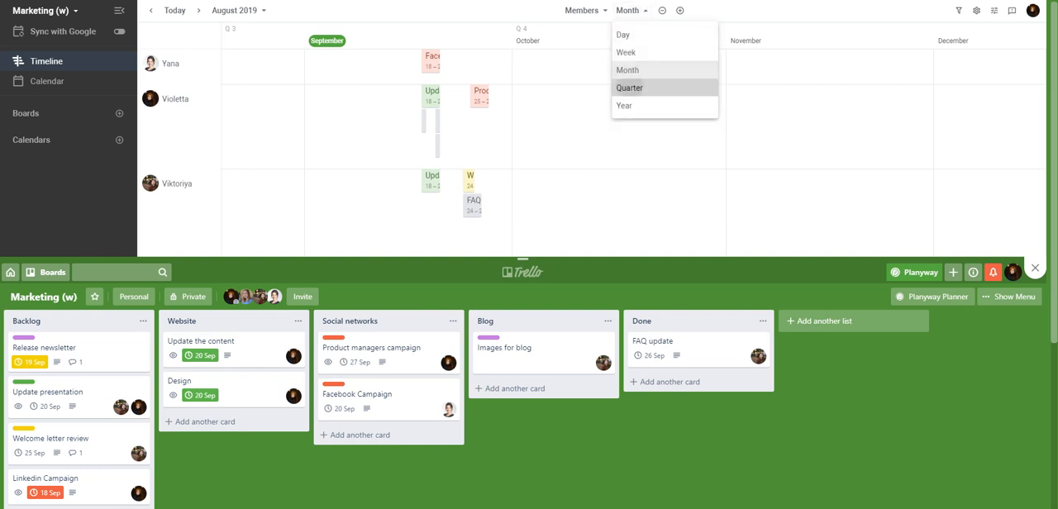
click(631, 87)
click(629, 10)
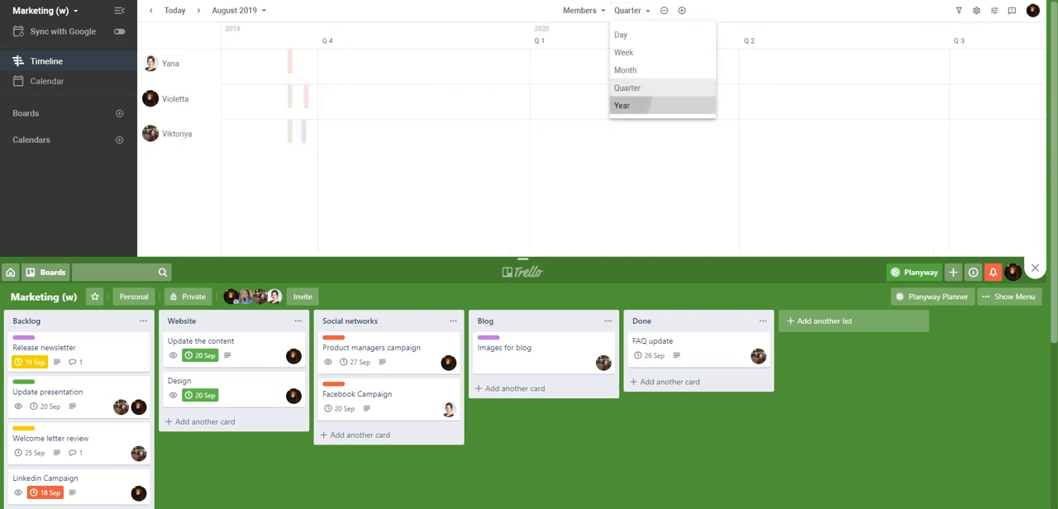
click(630, 103)
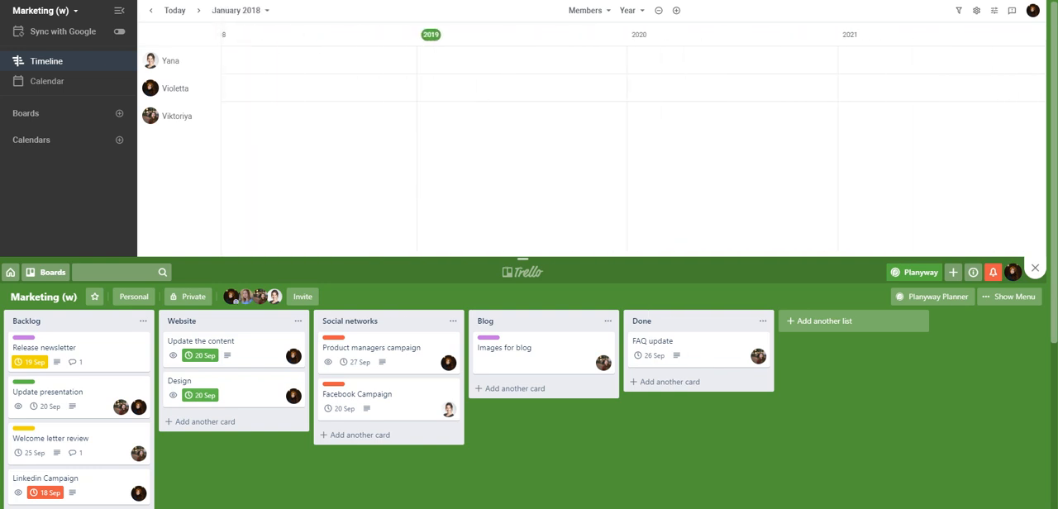
Step: Return the timeline to the Day scale and scale it out one level
click(631, 10)
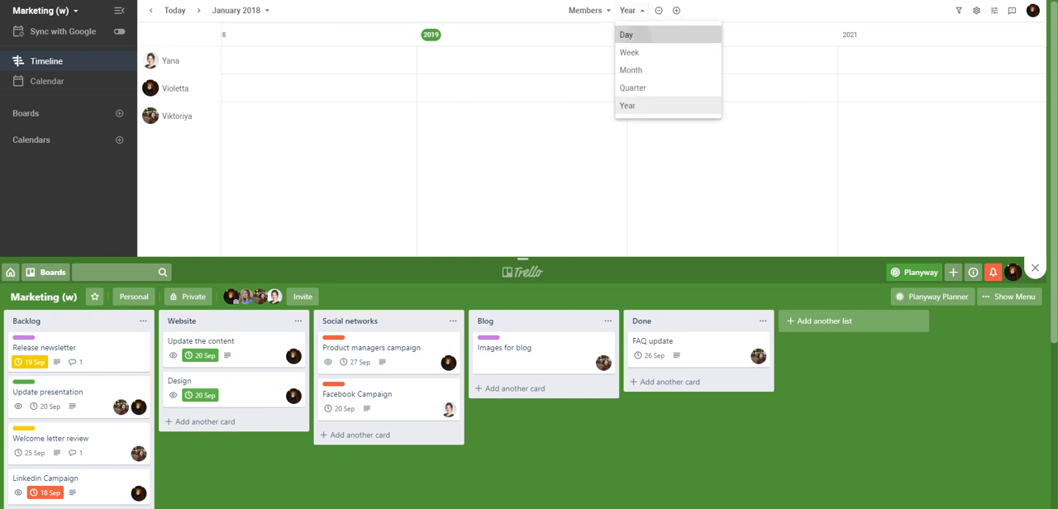
click(630, 33)
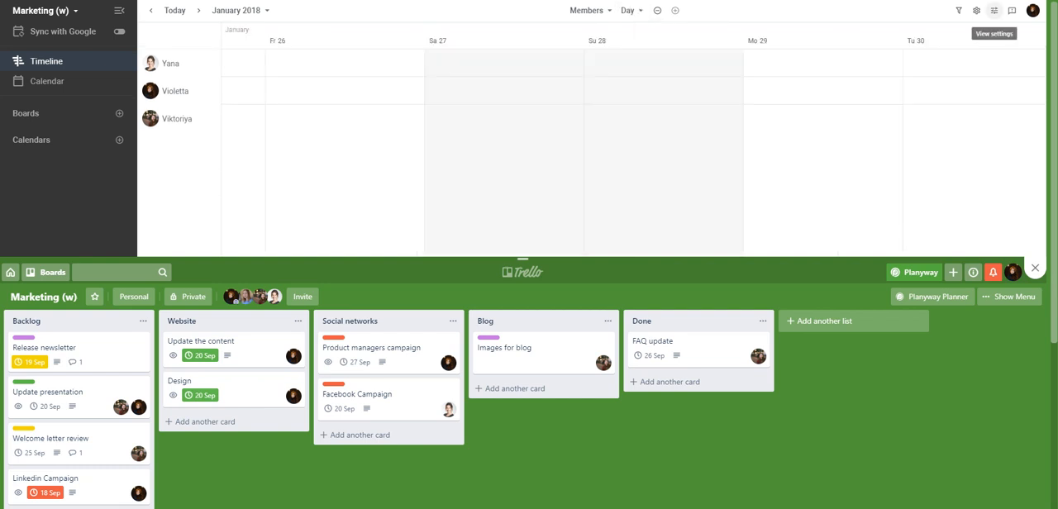
click(657, 10)
Step: Go to 19 September 2019 on the timeline
click(238, 10)
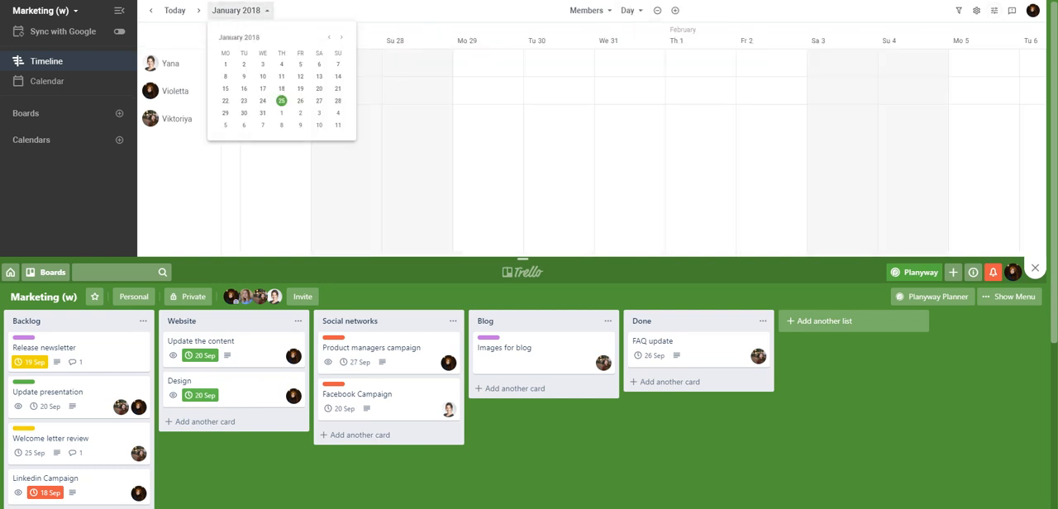
click(341, 37)
click(341, 38)
click(341, 38)
click(342, 37)
click(341, 37)
click(341, 37)
click(341, 37)
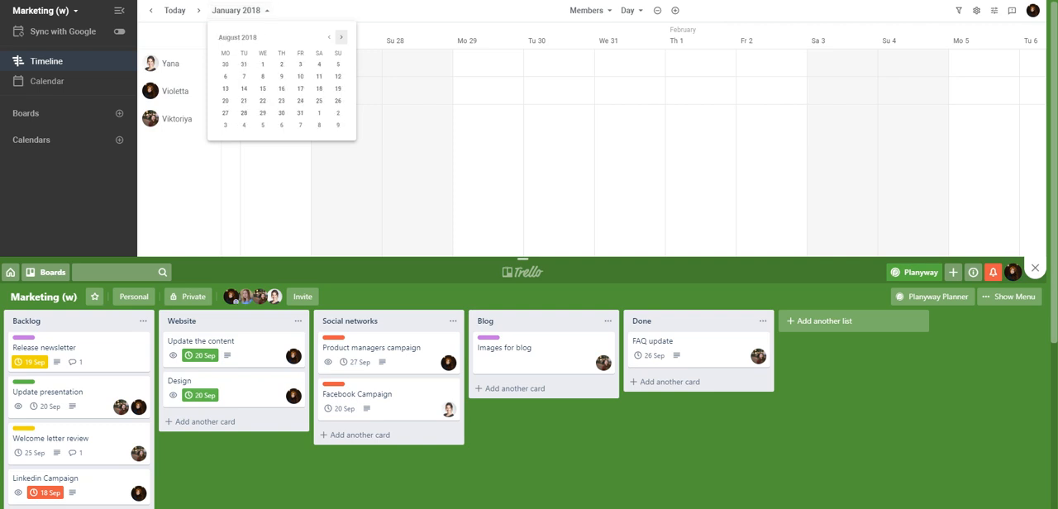
click(342, 37)
click(341, 37)
double_click(341, 38)
double_click(342, 37)
double_click(341, 37)
click(341, 37)
double_click(341, 37)
click(342, 37)
click(341, 37)
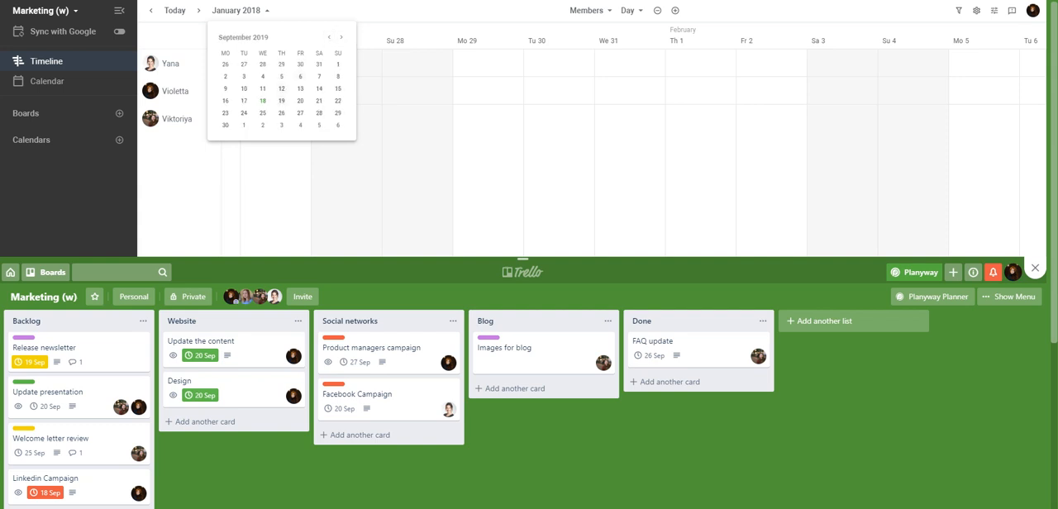
click(282, 101)
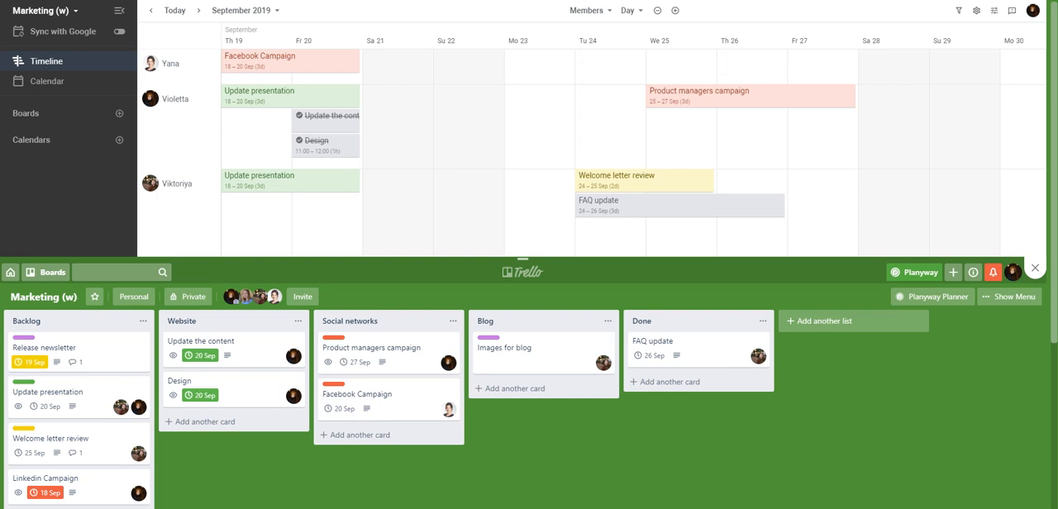
Step: Hide the second member's row from the timeline and show it again through the member lanes options
click(215, 91)
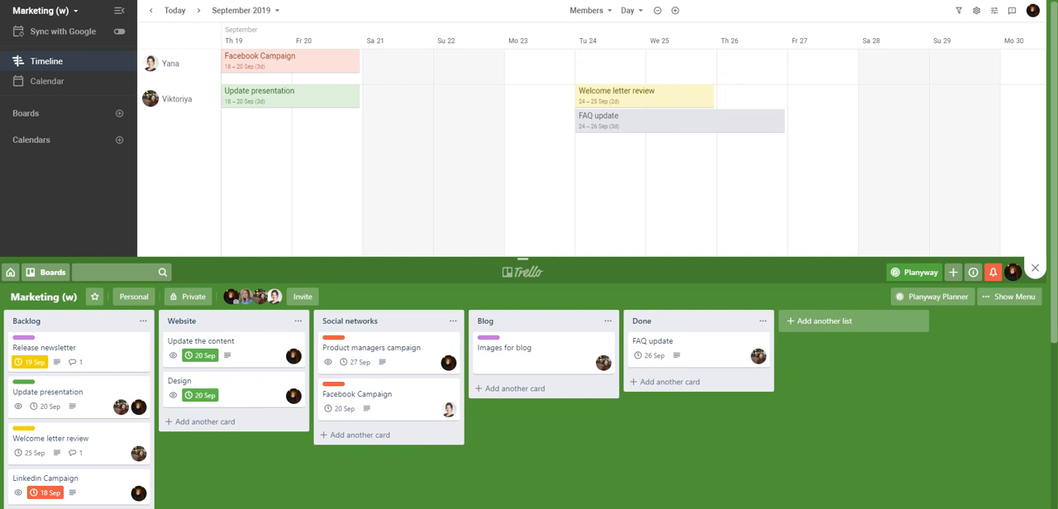
click(587, 10)
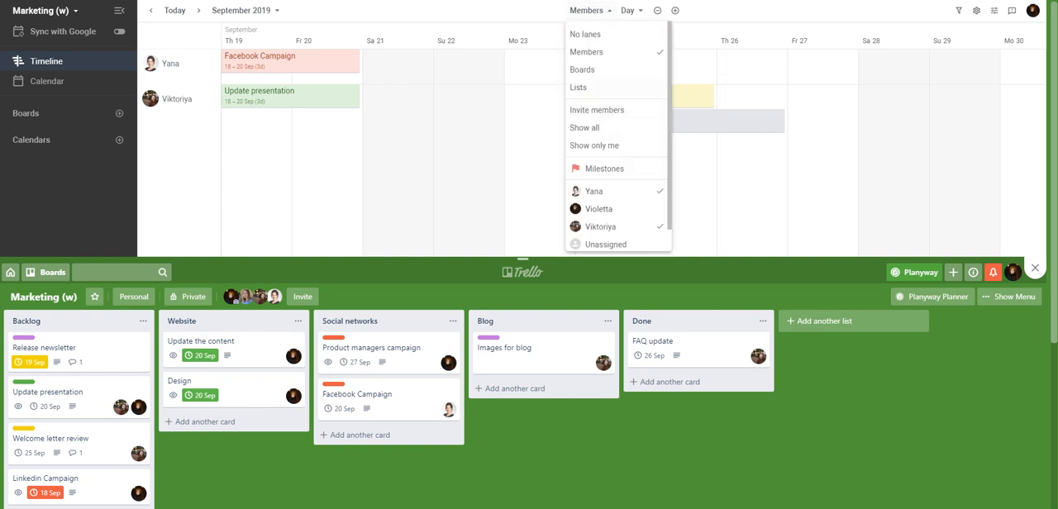
click(616, 209)
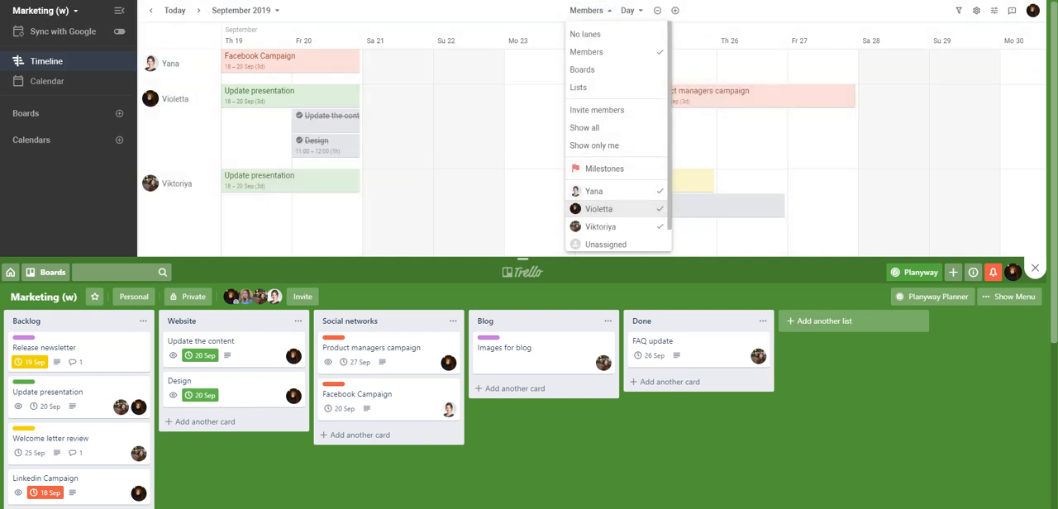
key(Escape)
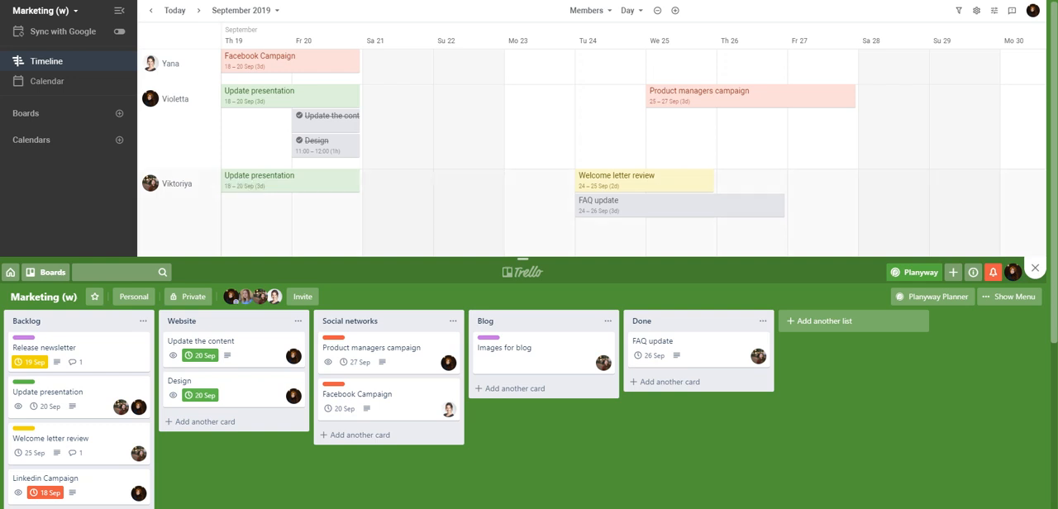
Step: Move the last member's row to the first position among the timeline's member lanes
drag(177, 184, 177, 64)
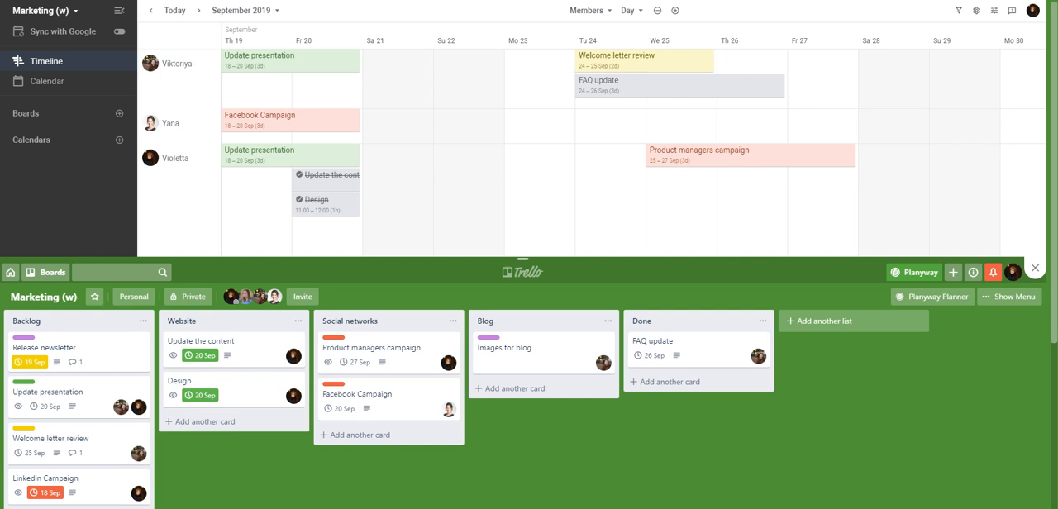
Step: Add the personal board Web (w) to the timeline
click(119, 113)
scroll(224, 198, down, 3)
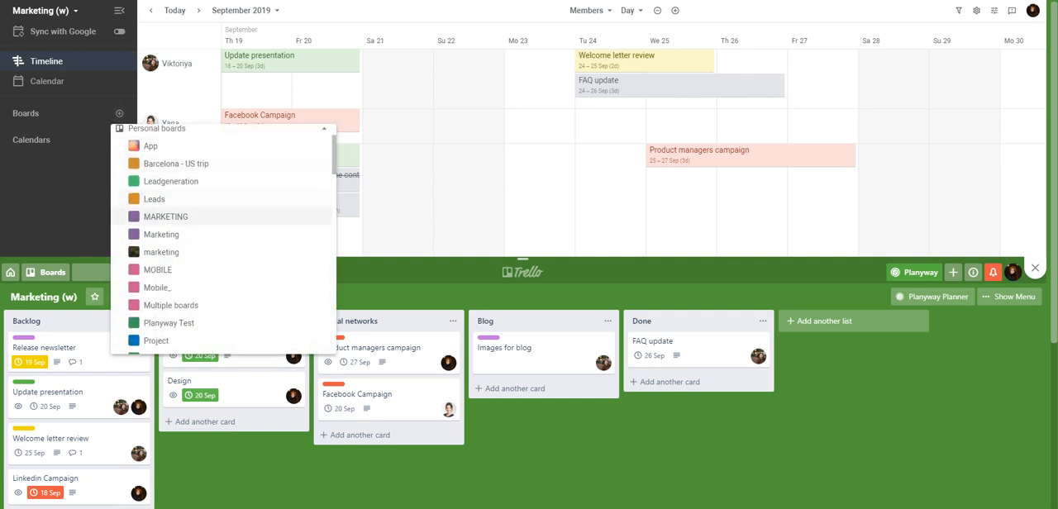
scroll(223, 207, down, 3)
scroll(223, 215, up, 2)
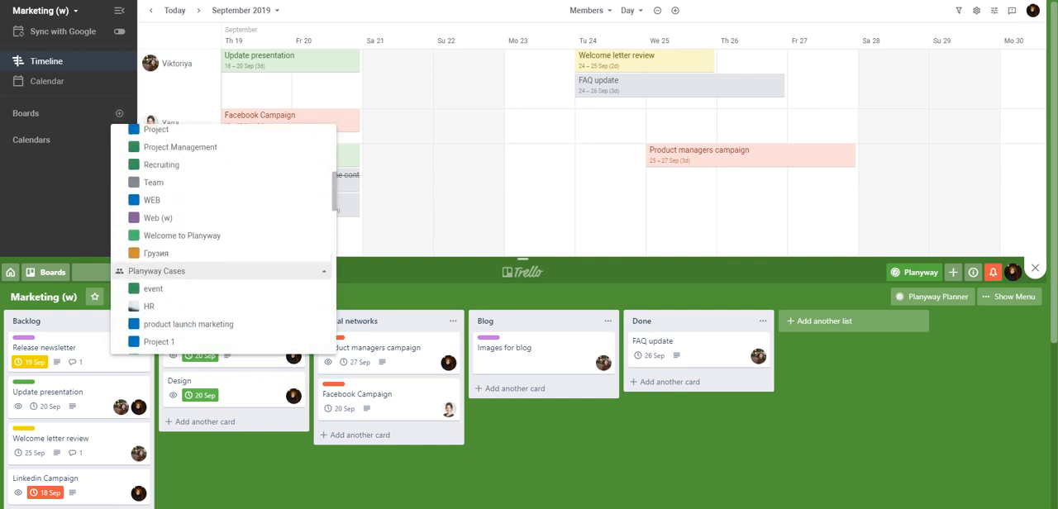
click(157, 218)
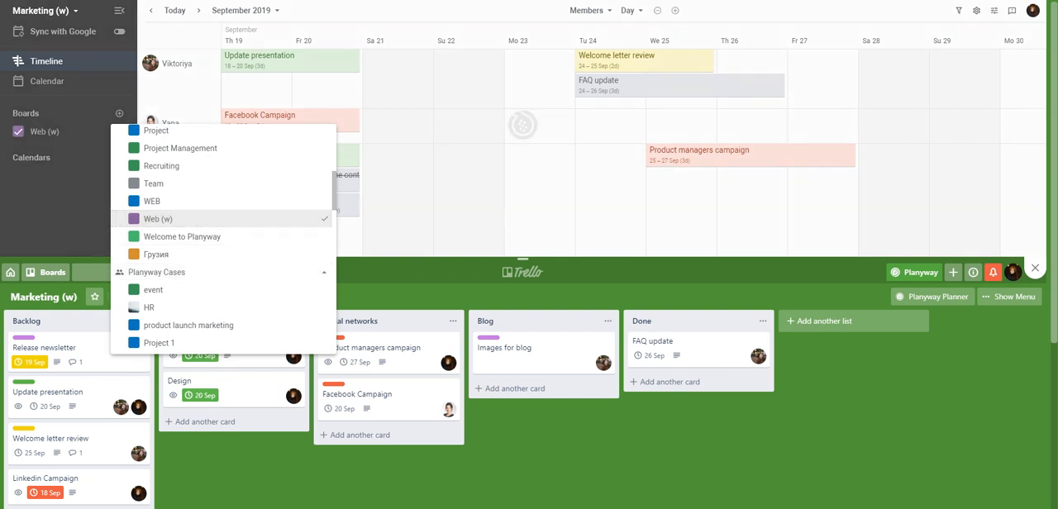
key(Escape)
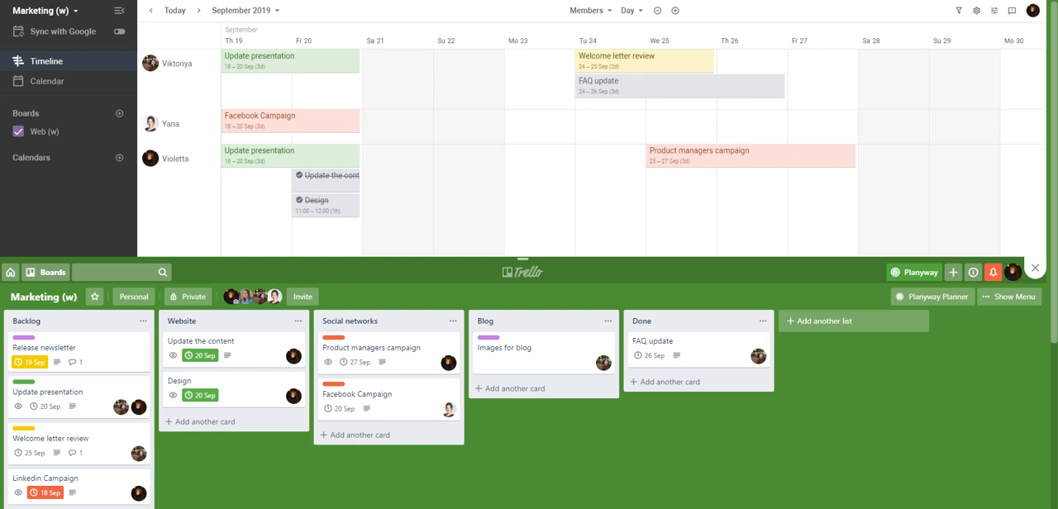
Step: Group the timeline by boards and scale it out two levels, starting from mid-September
click(586, 10)
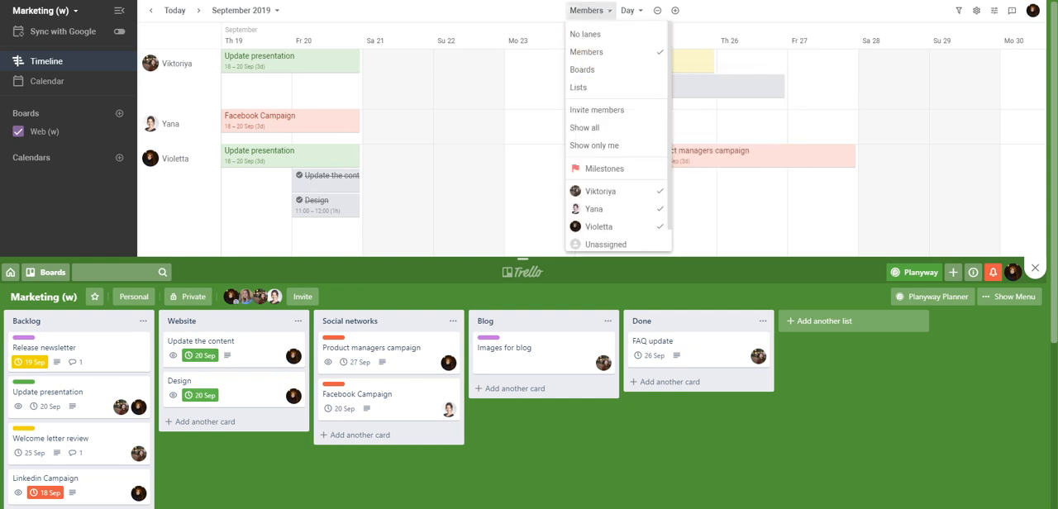
click(581, 69)
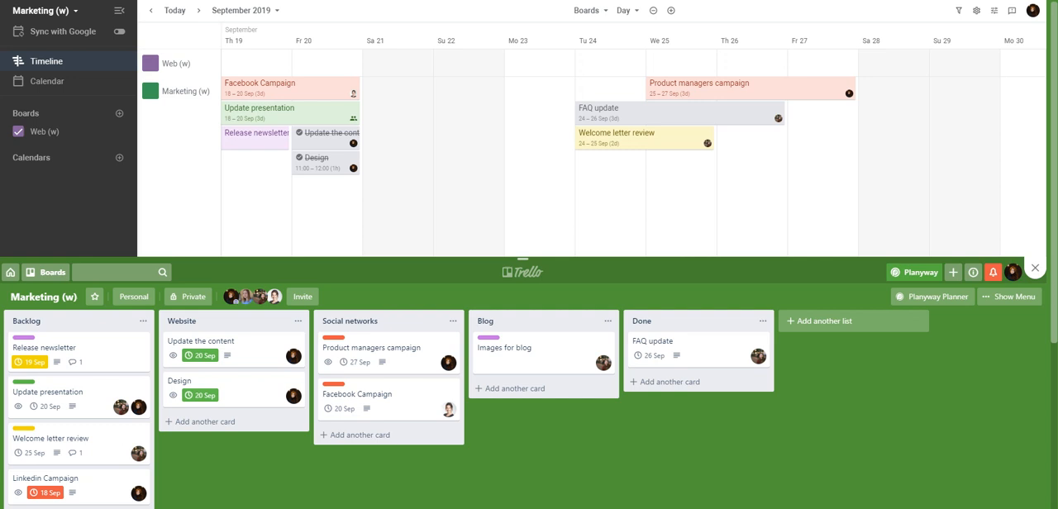
scroll(633, 153, left, 3)
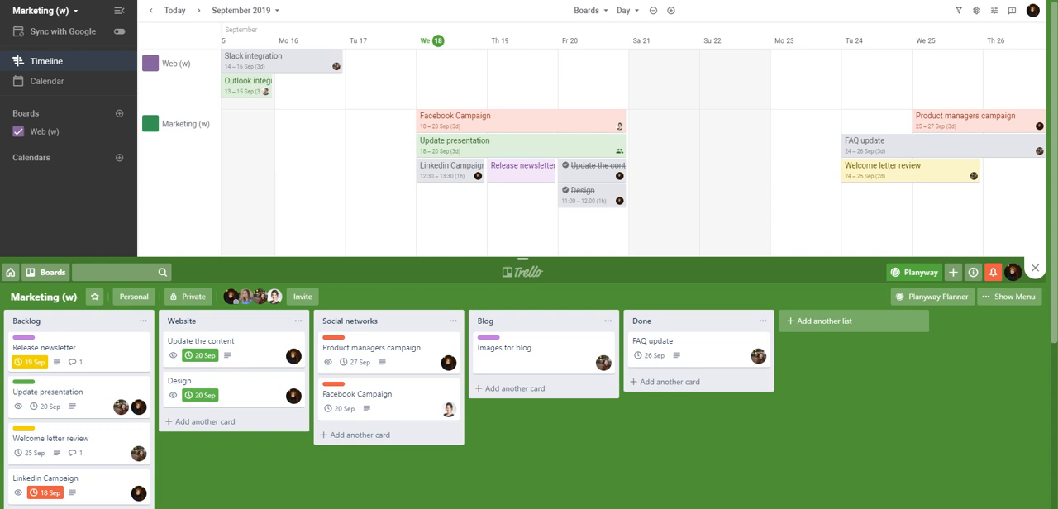
click(653, 10)
click(653, 10)
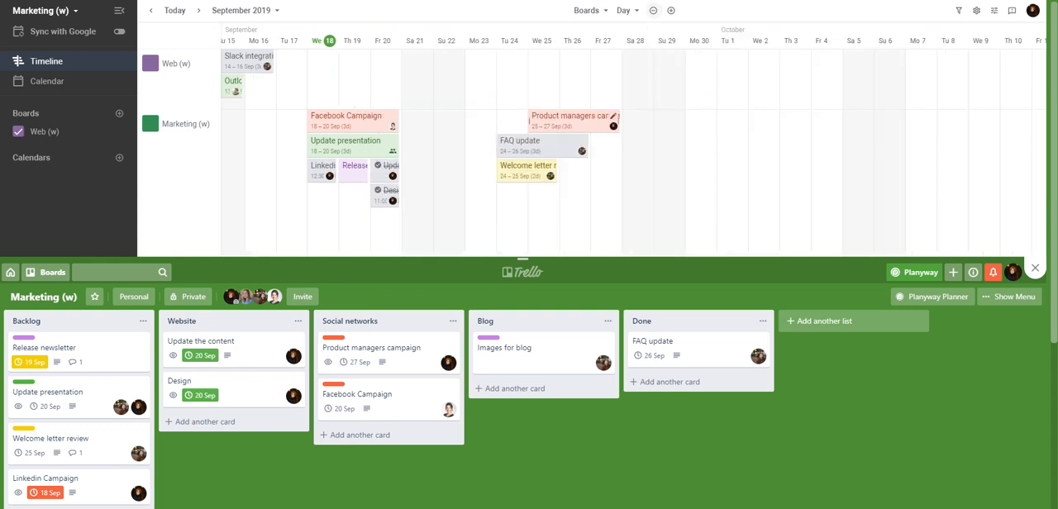
Step: Group the timeline by members and hide the Web (w) board's cards
mouse_move(578, 146)
click(588, 10)
click(608, 52)
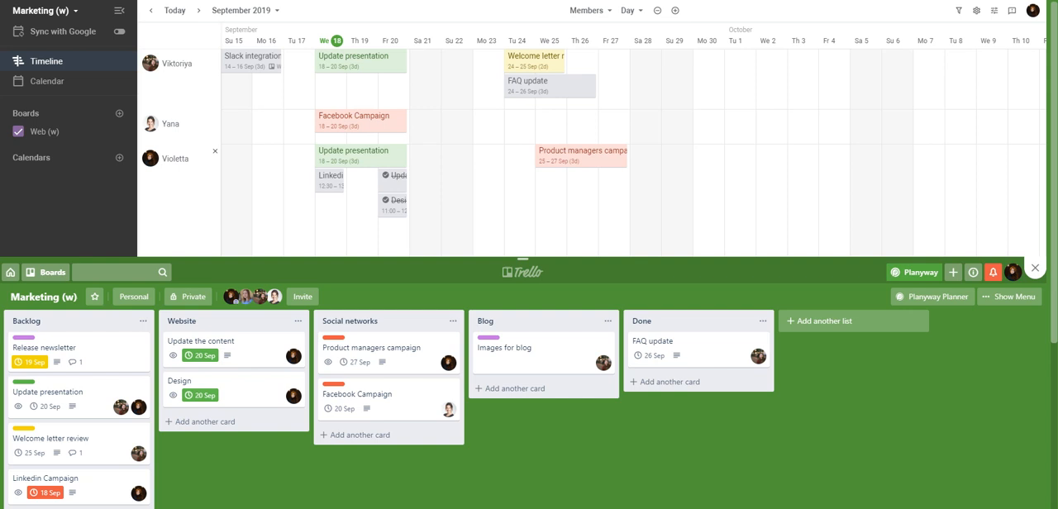
mouse_move(262, 64)
click(119, 131)
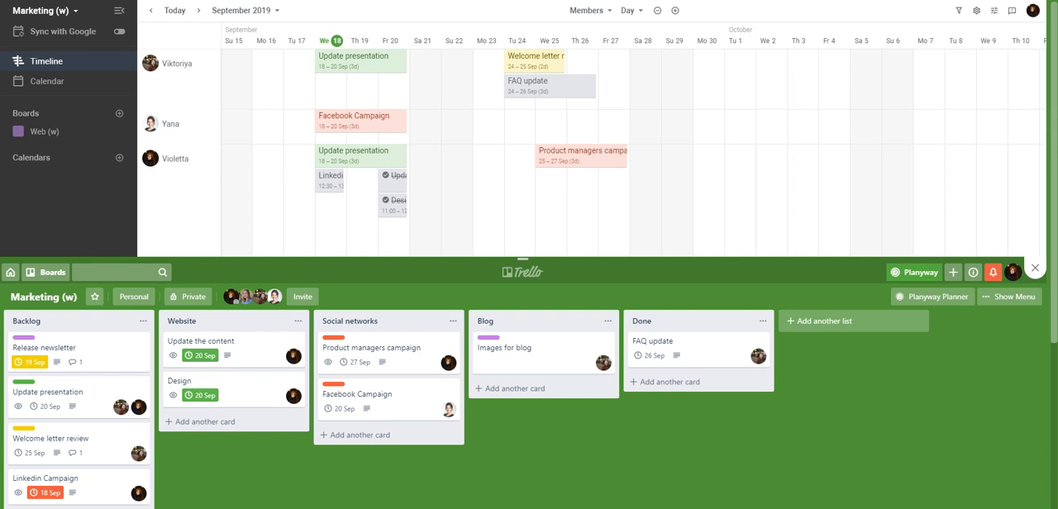
Step: Group the timeline by lists and show the Web (w) board's lists and cards
click(589, 10)
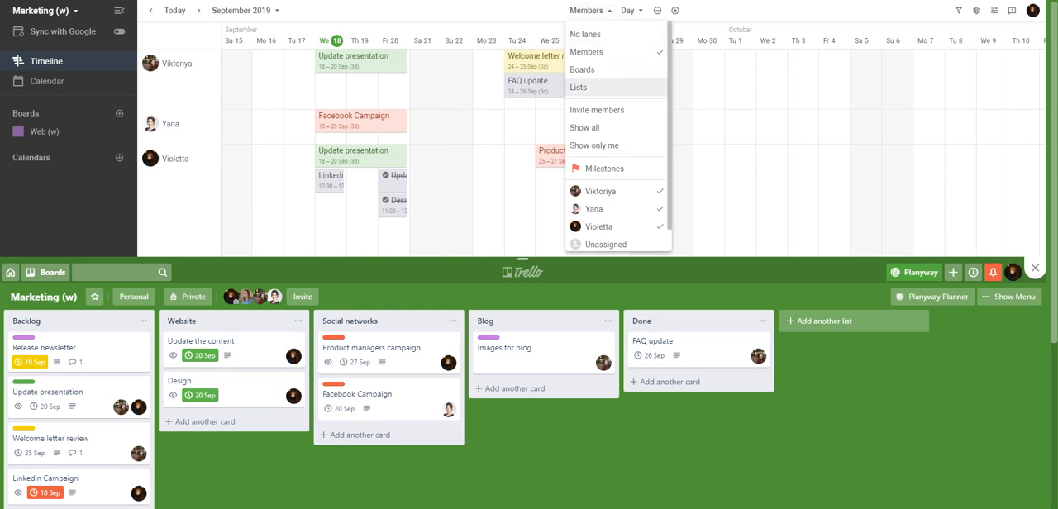
click(582, 86)
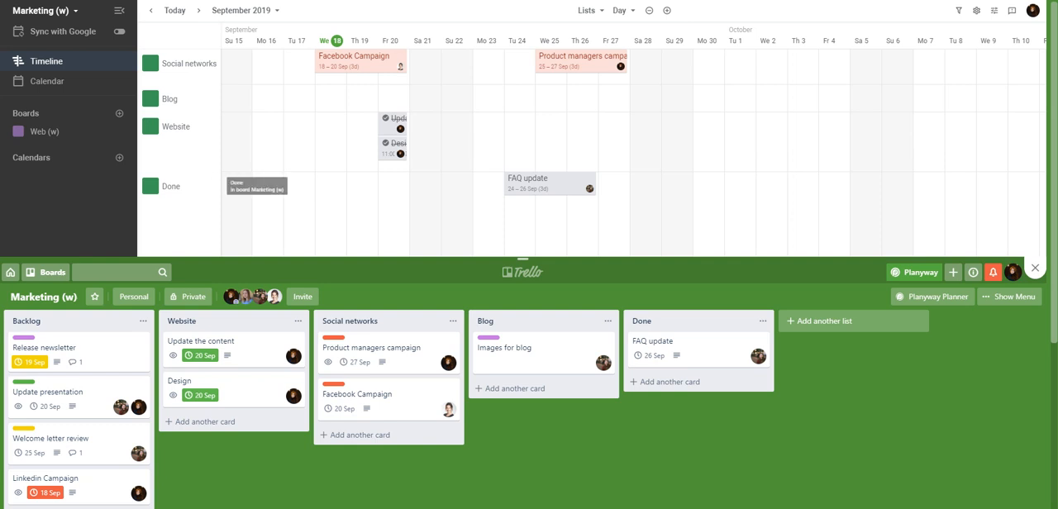
click(18, 132)
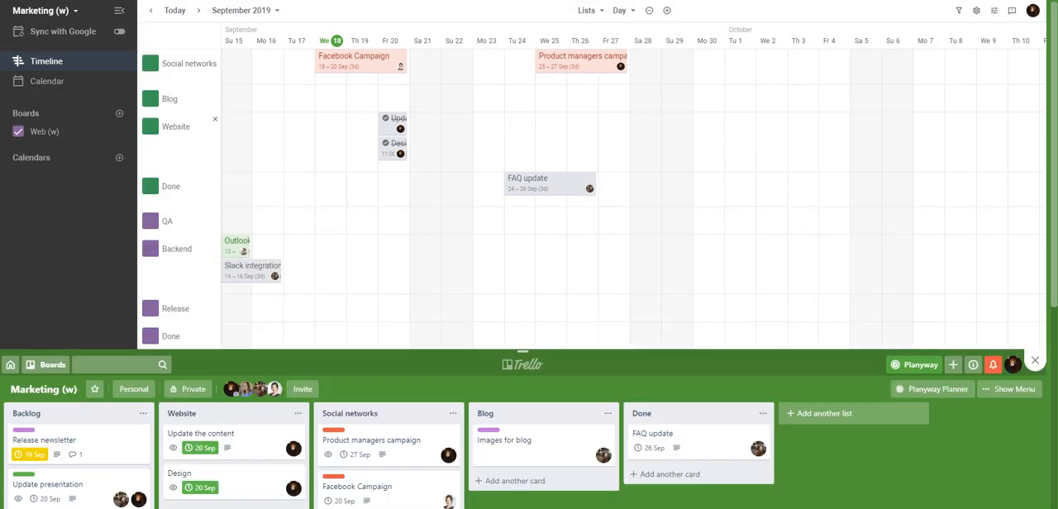
scroll(523, 255, down, 2)
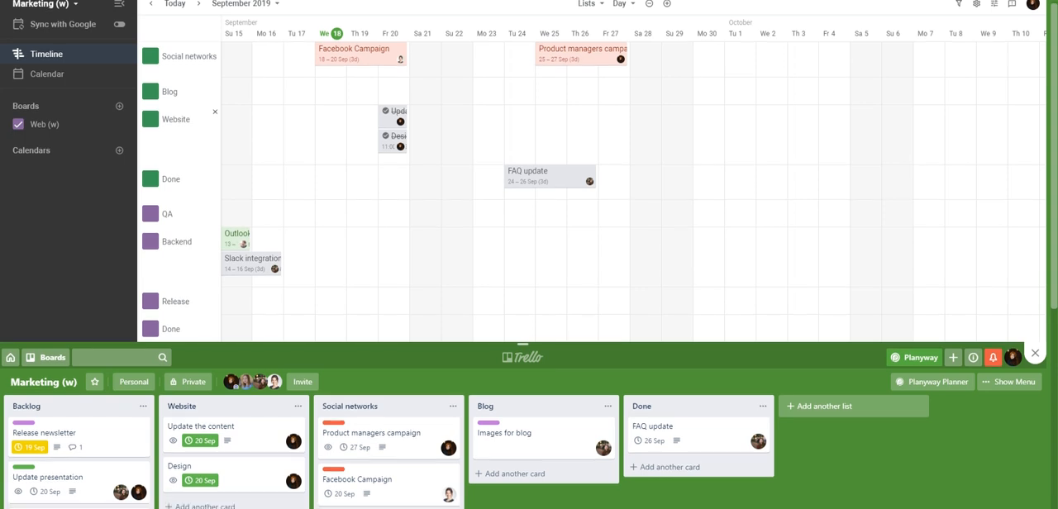
scroll(524, 254, up, 2)
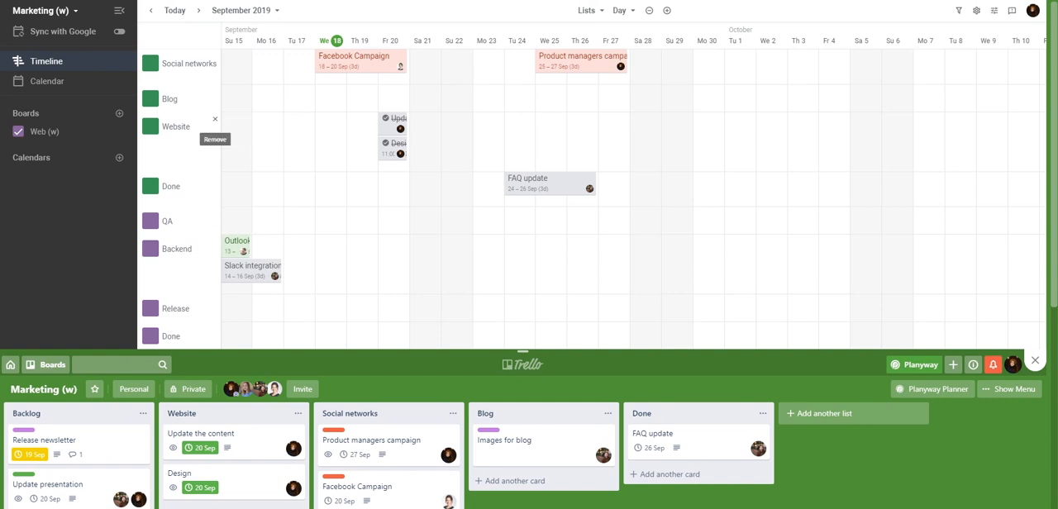
Step: Remove the Website list's lane from the timeline and move the Marketing (w) Done lane above Blog
click(214, 119)
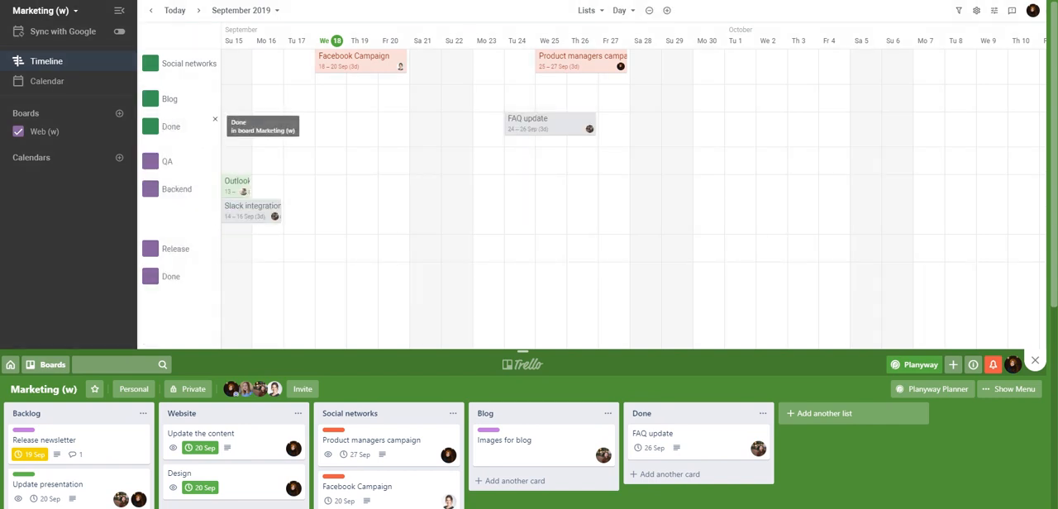
drag(171, 127, 171, 99)
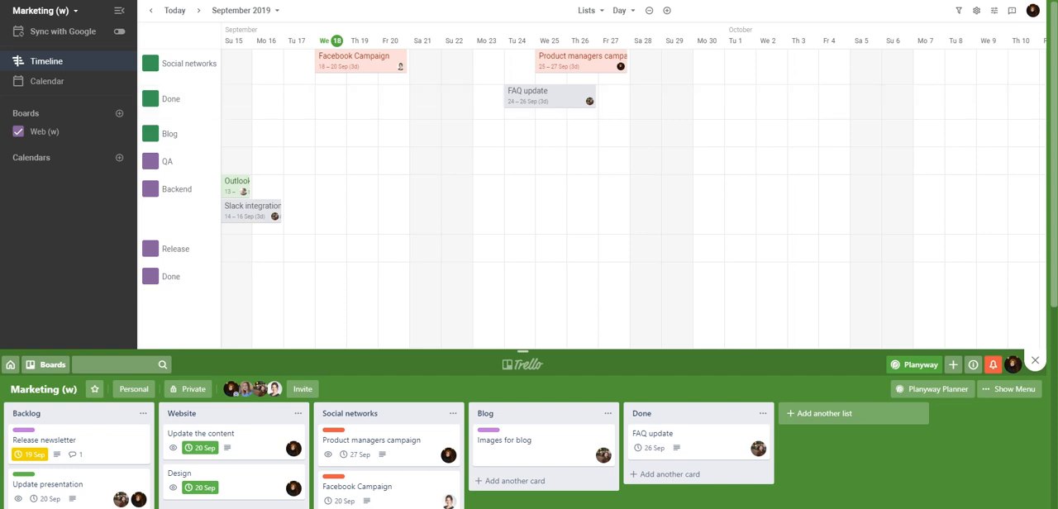
Step: Group the timeline by members and add the mobile label to the FAQ update card
click(587, 10)
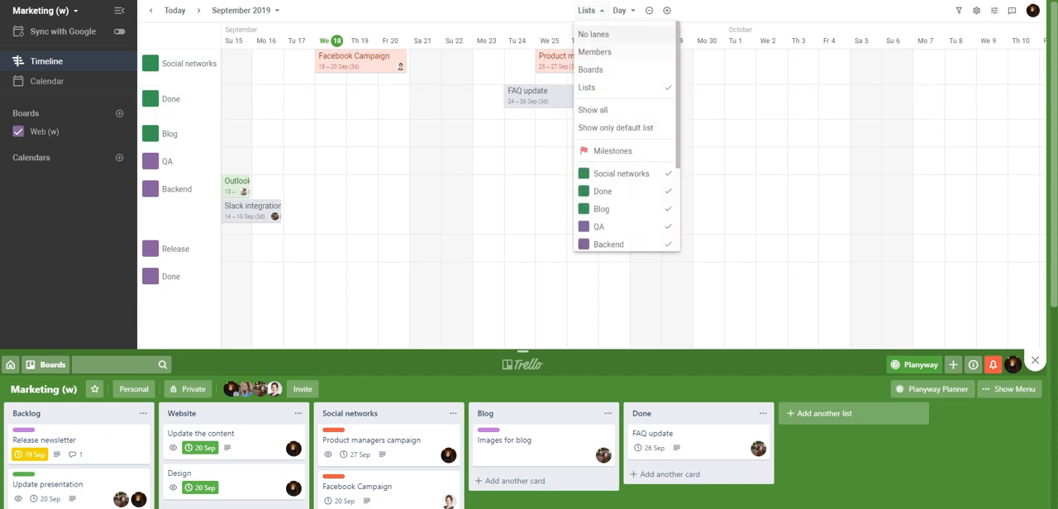
click(595, 51)
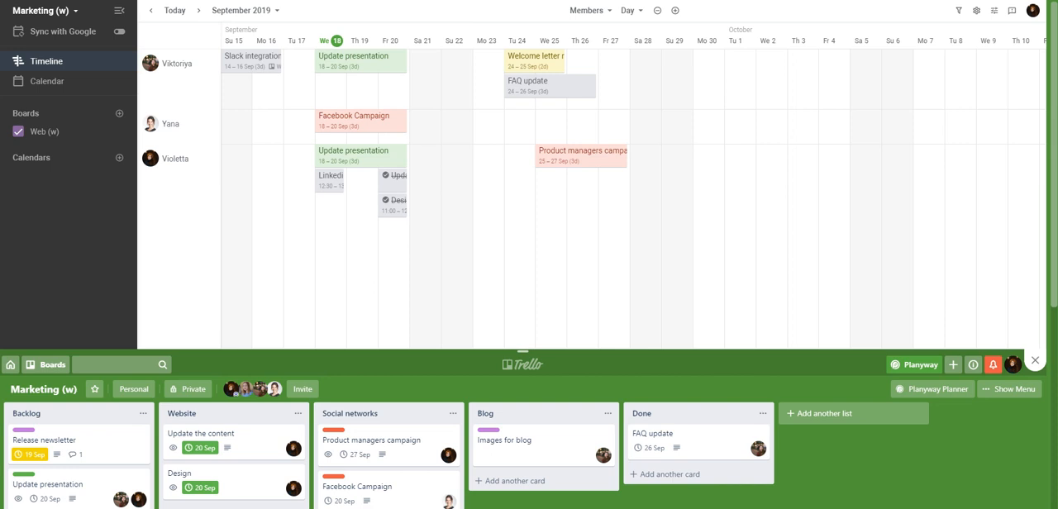
click(550, 86)
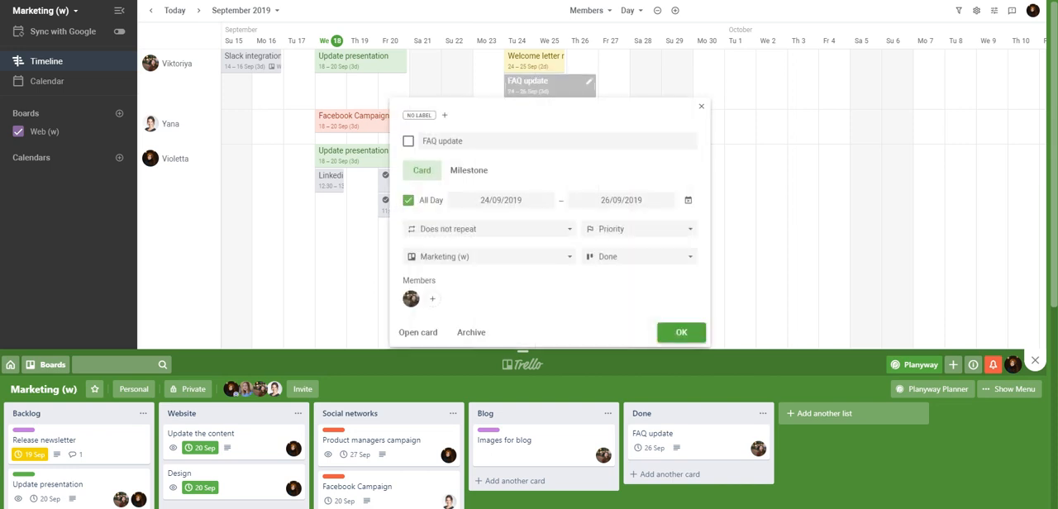
click(444, 115)
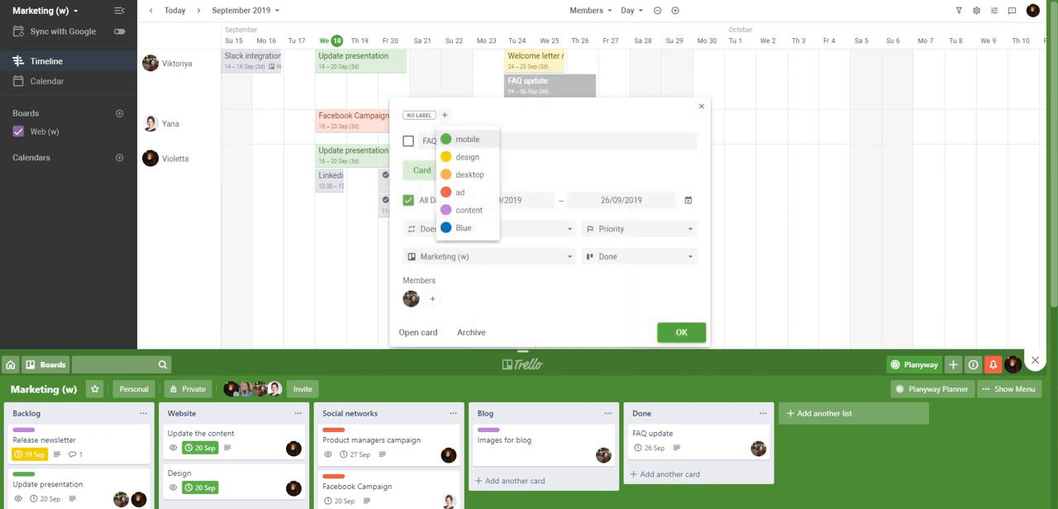
click(445, 115)
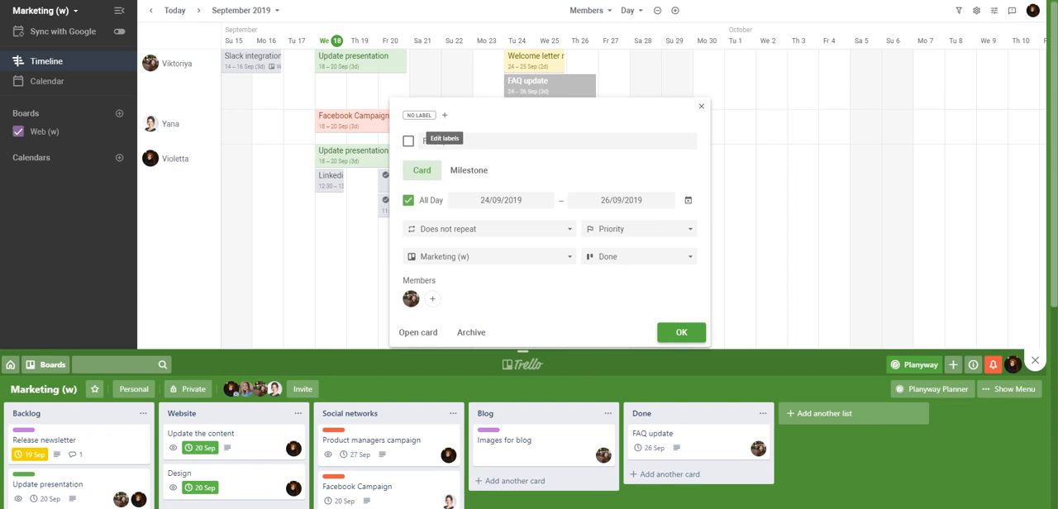
click(444, 115)
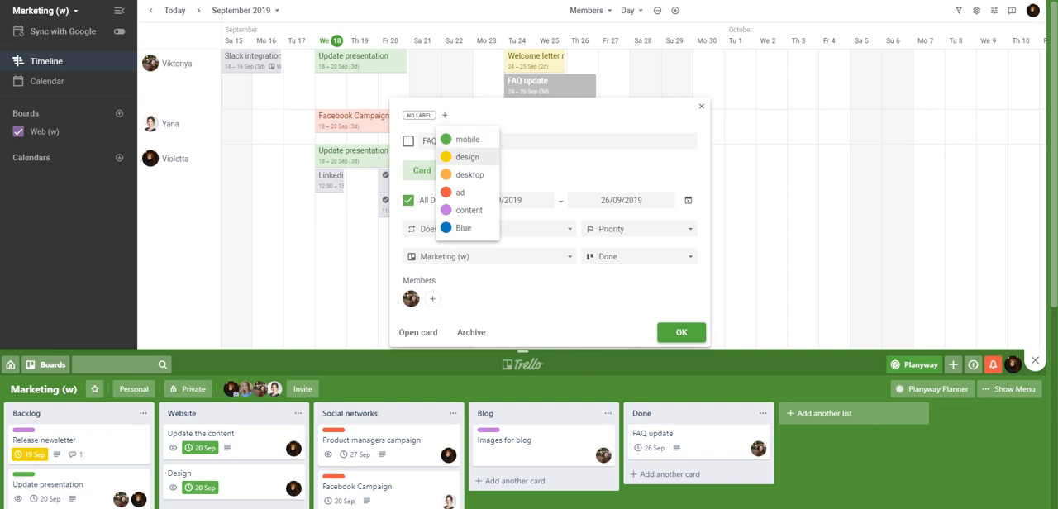
click(468, 139)
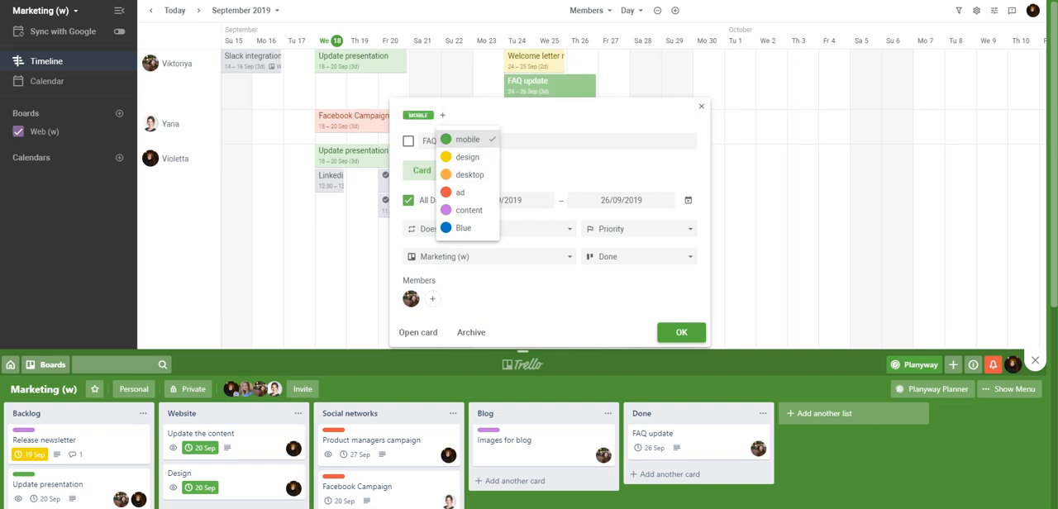
click(682, 333)
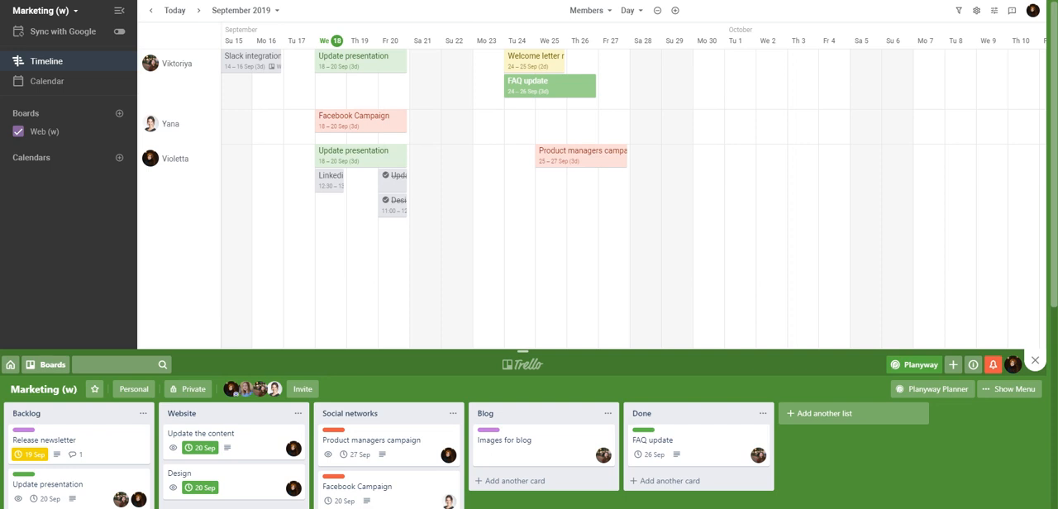
Step: Set the card theme to Light in the card appearance settings and save it
click(993, 11)
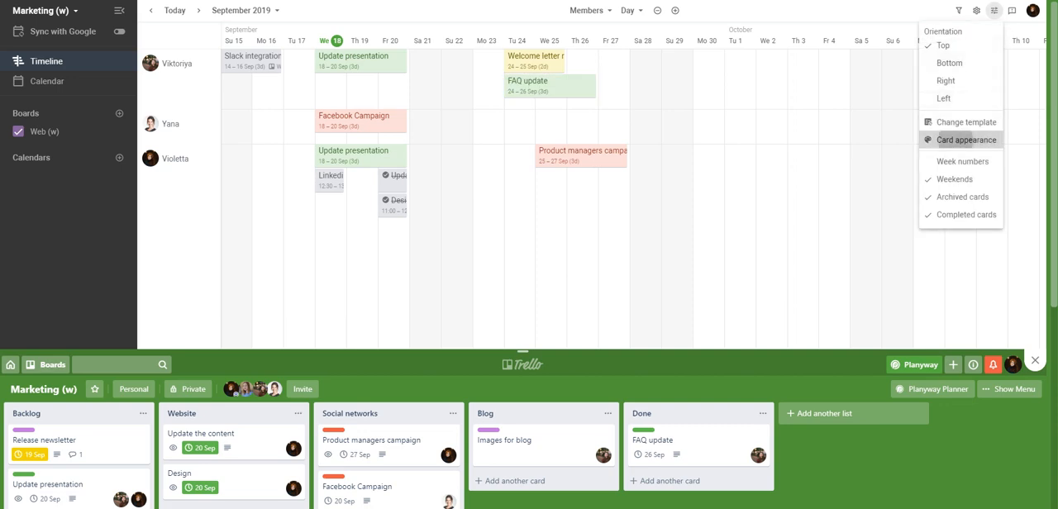
click(943, 140)
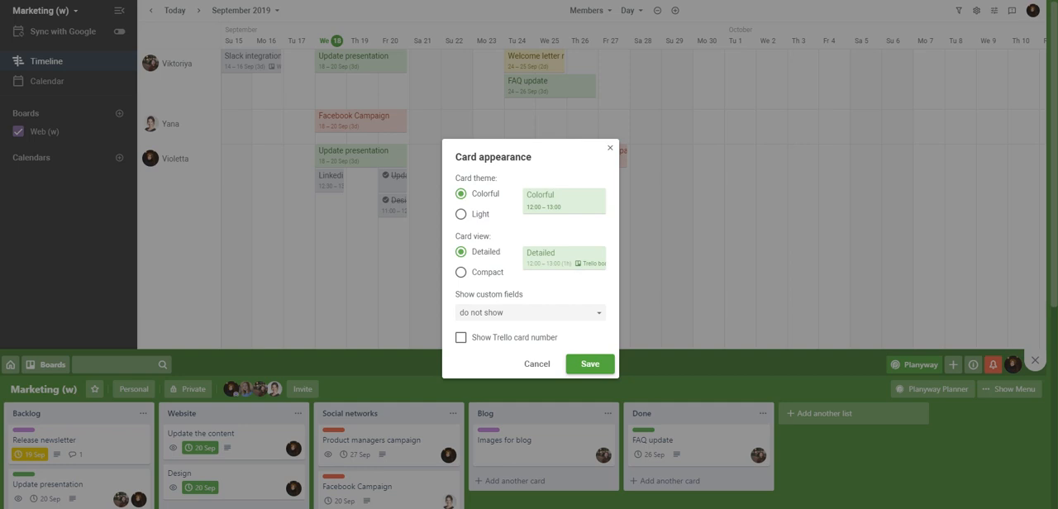
click(461, 214)
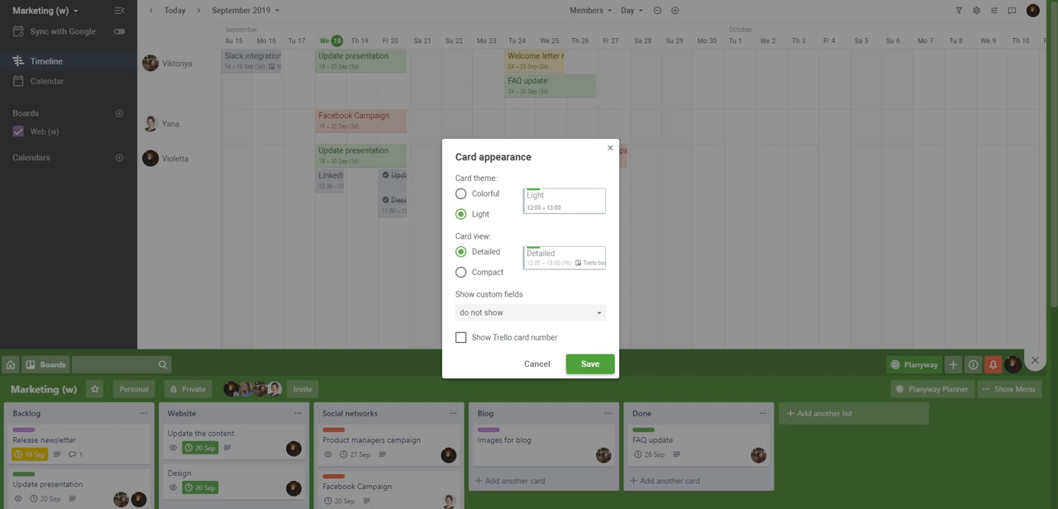
click(587, 364)
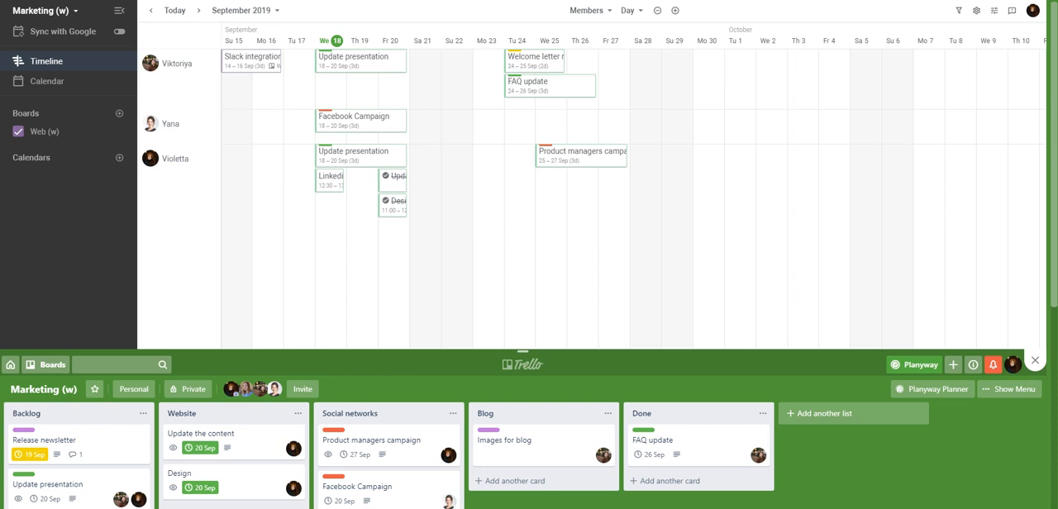
Step: Preview the Compact card view in the card appearance settings, switch back to Detailed and save
click(993, 10)
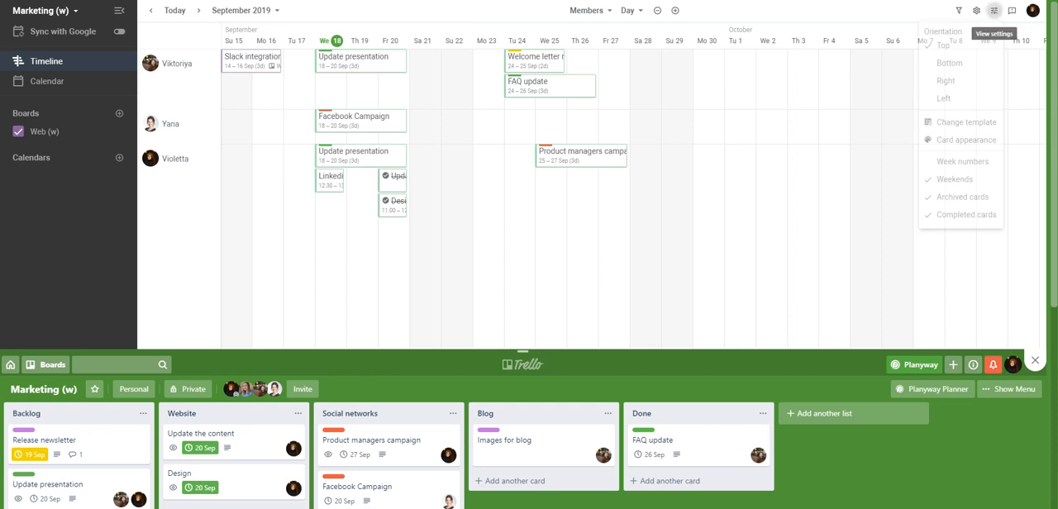
click(959, 139)
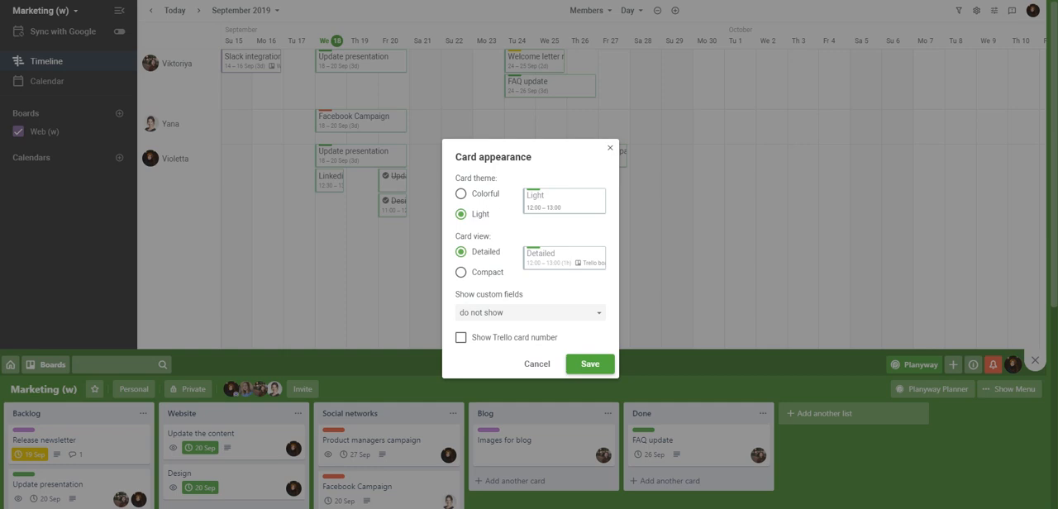
click(461, 272)
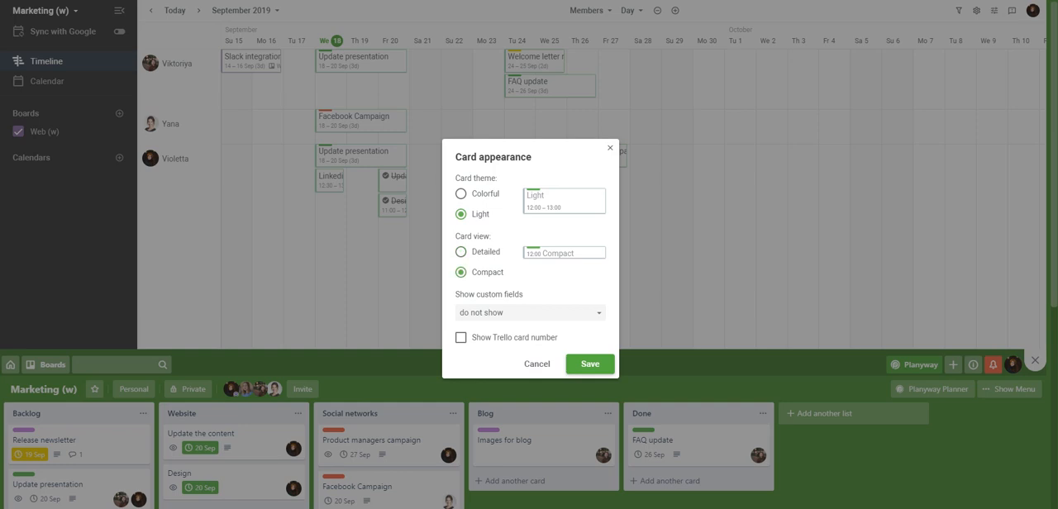
click(461, 252)
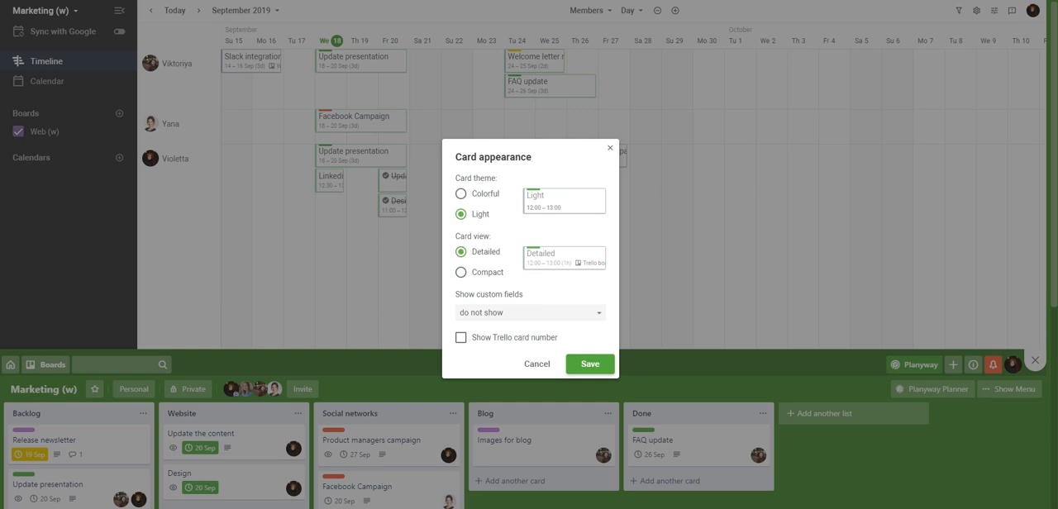
click(590, 363)
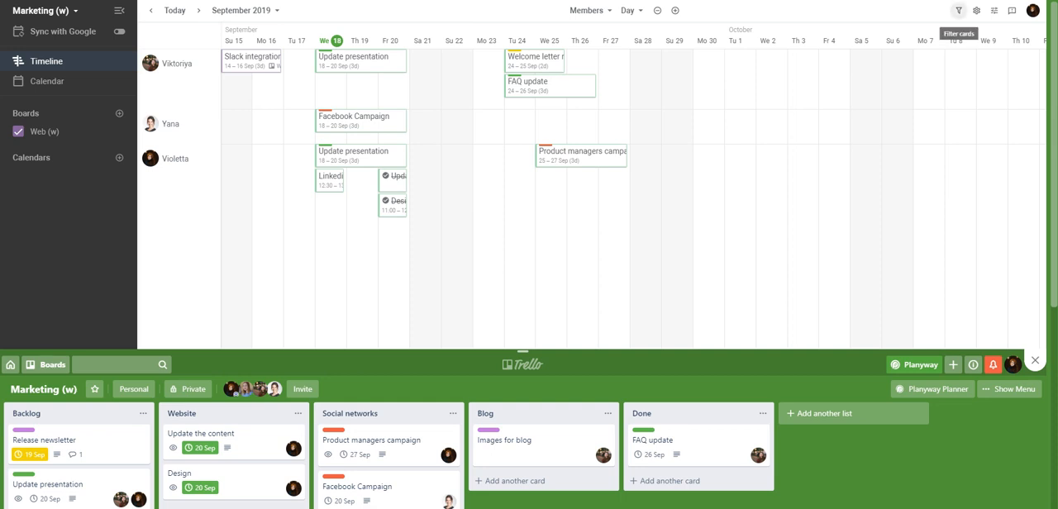
Step: Filter the timeline to show only cards with the ad label
click(959, 10)
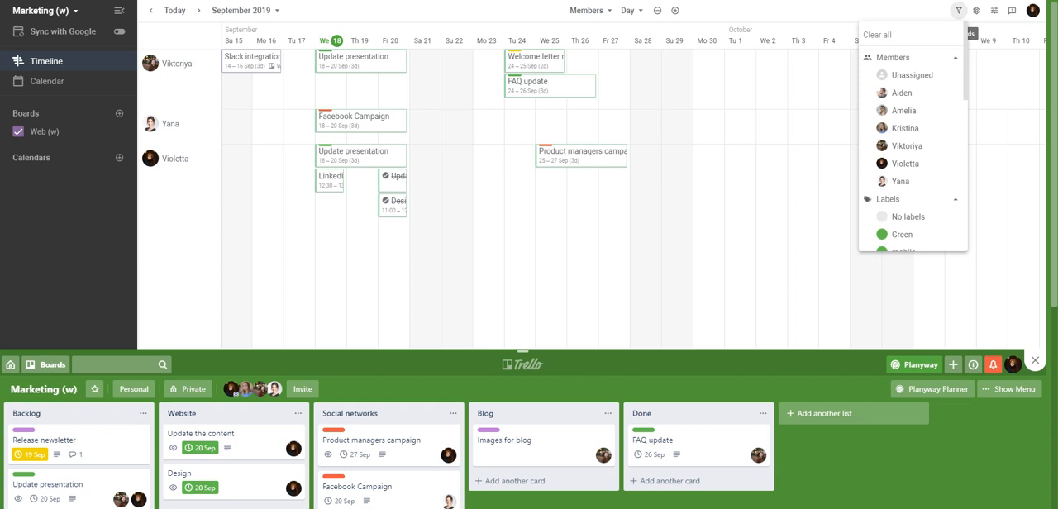
scroll(909, 79, down, 5)
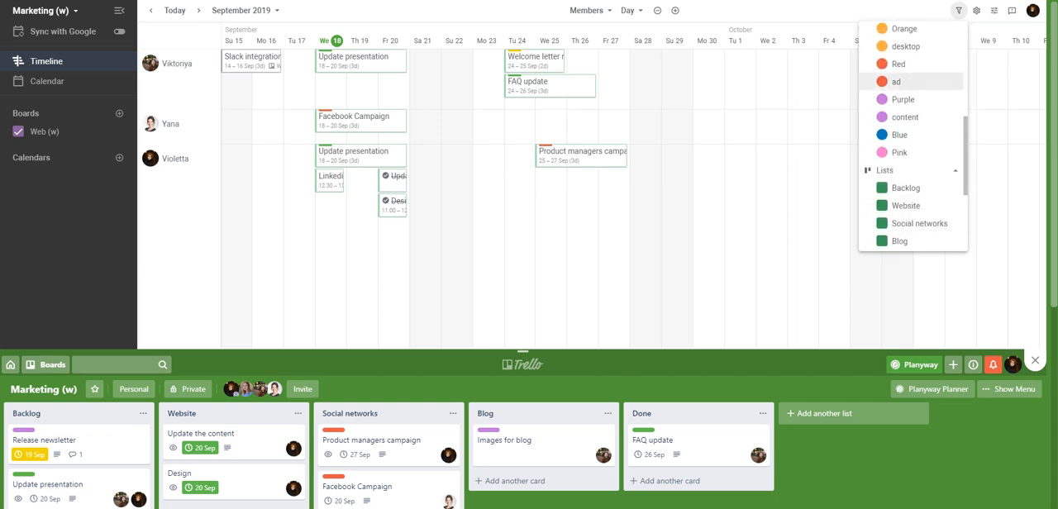
scroll(910, 99, up, 4)
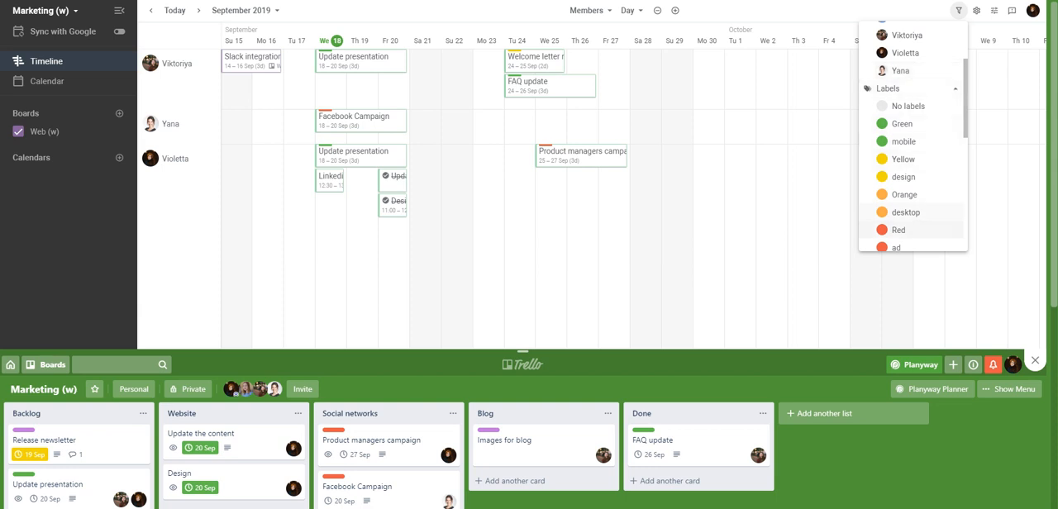
click(909, 242)
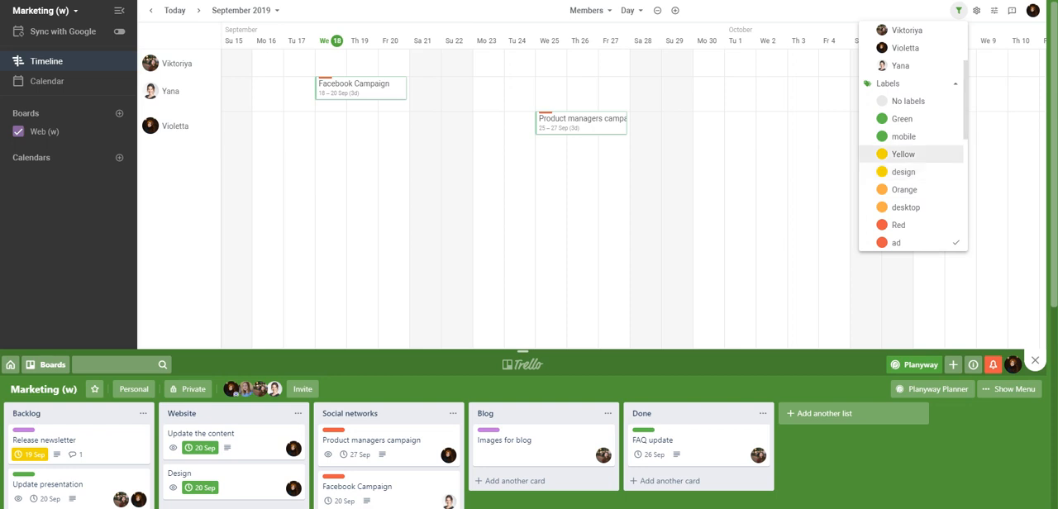
click(510, 88)
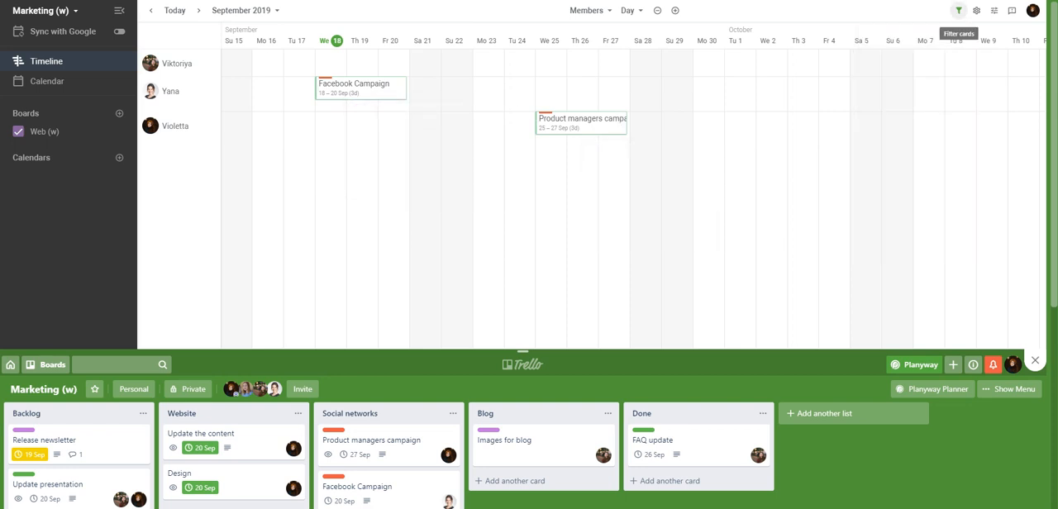
Step: Clear all card filters from the timeline
click(958, 10)
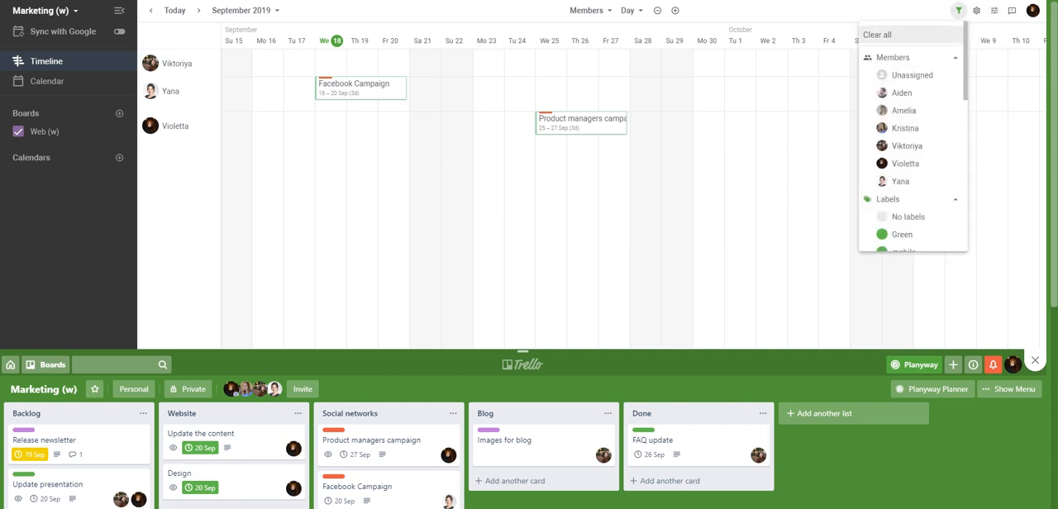
click(878, 34)
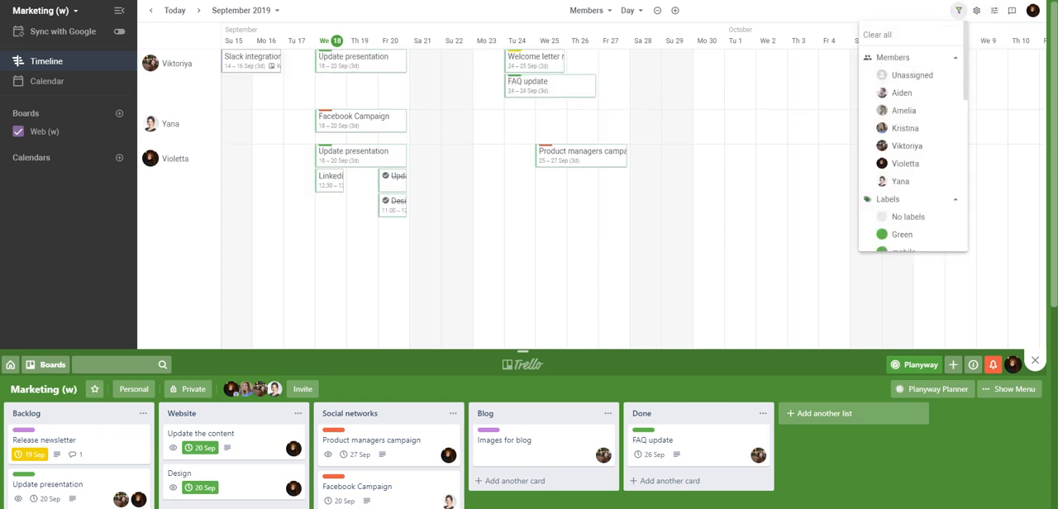
key(Escape)
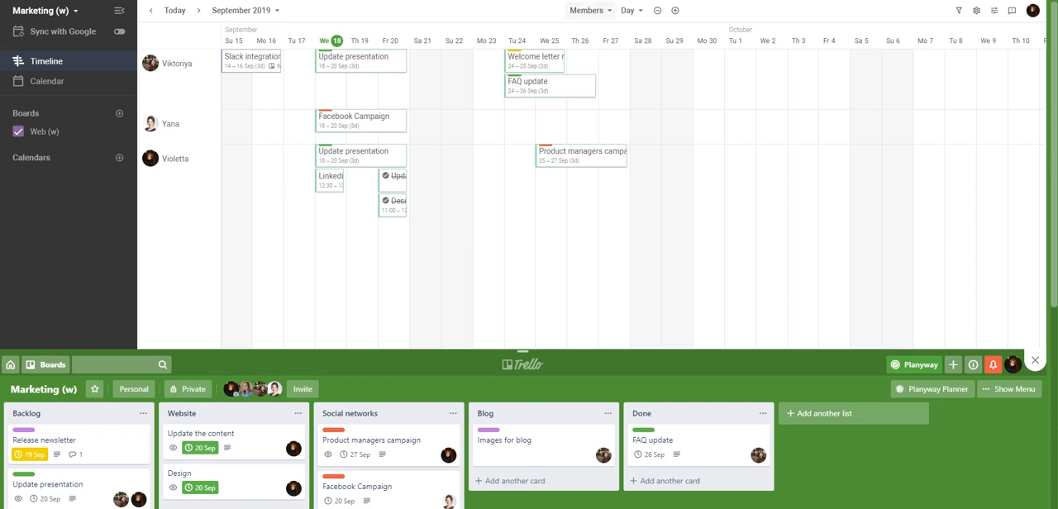
Step: Show the Milestones lane above the members on the timeline
click(587, 10)
click(604, 169)
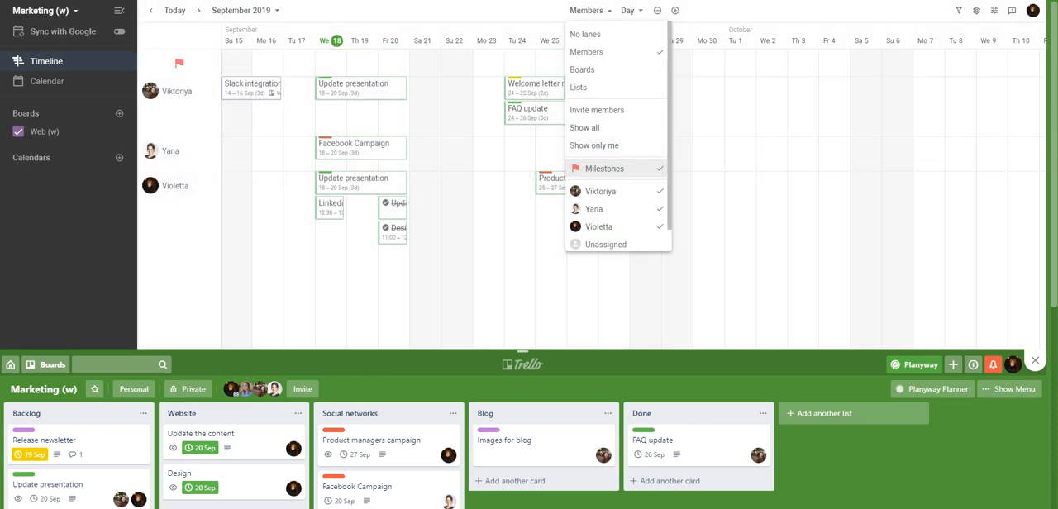
click(727, 186)
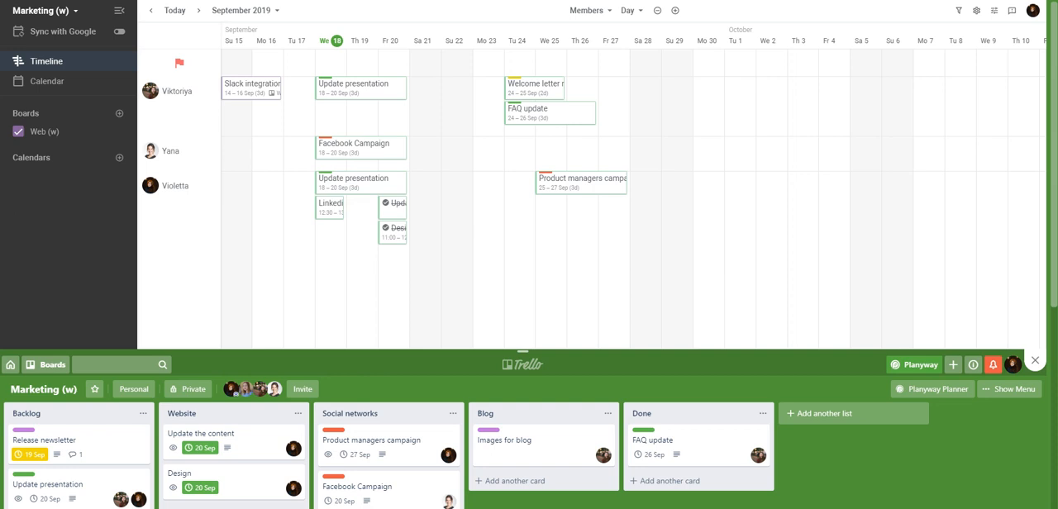
Step: Start a milestone titled Release on 27/09/2019 in the Website list of the Marketing (w) board
click(614, 63)
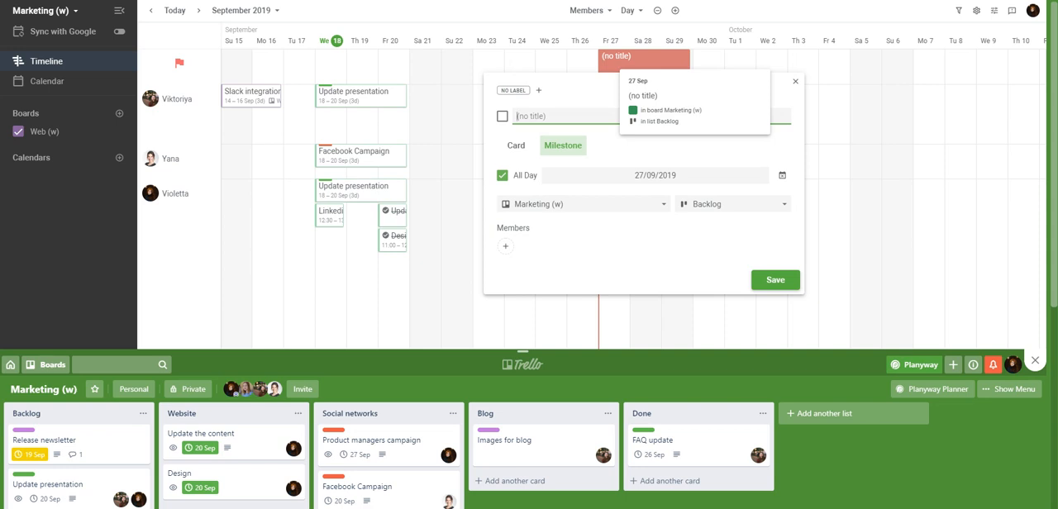
text(Release)
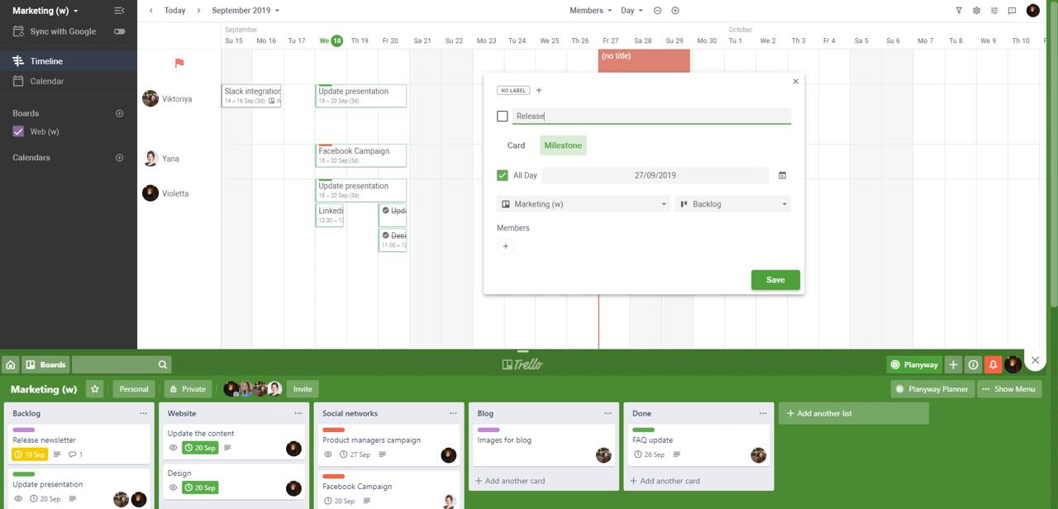
click(733, 204)
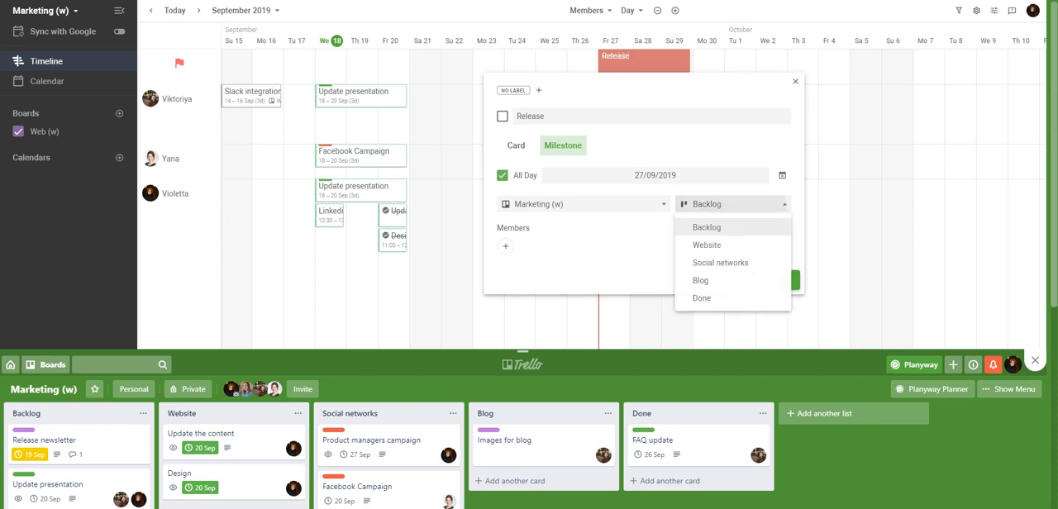
click(719, 245)
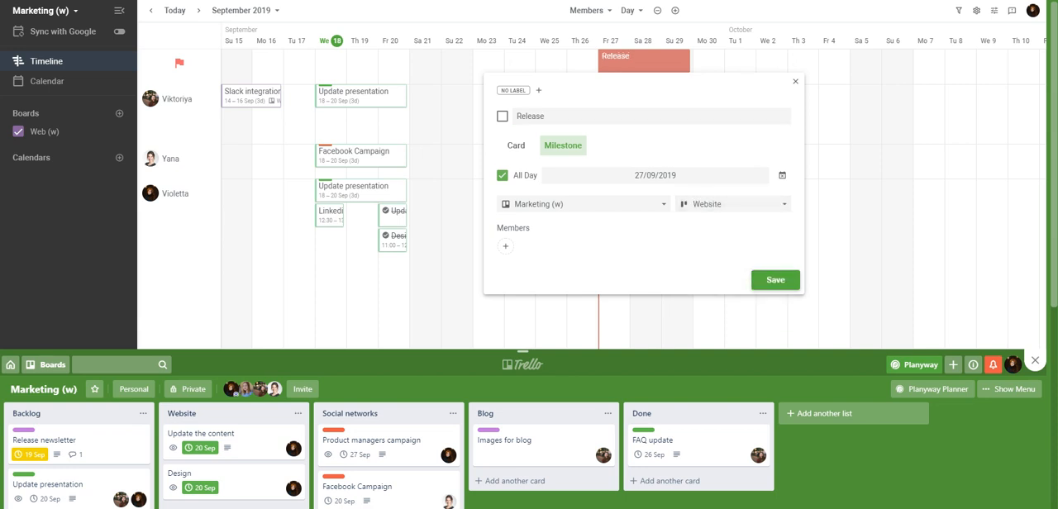
Step: Turn off All Day for the Release milestone, set its time to 11:00 and save it
click(502, 175)
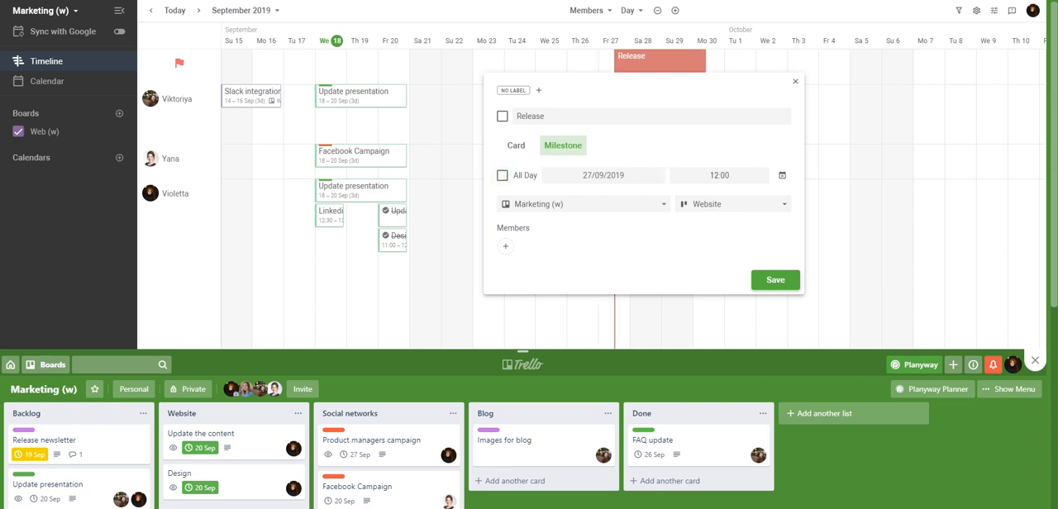
click(719, 176)
click(718, 194)
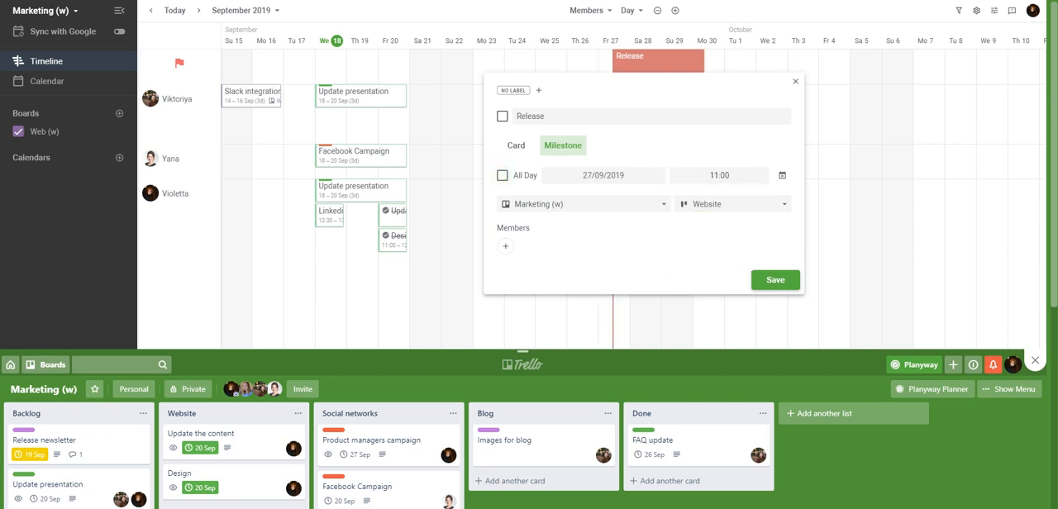
click(776, 279)
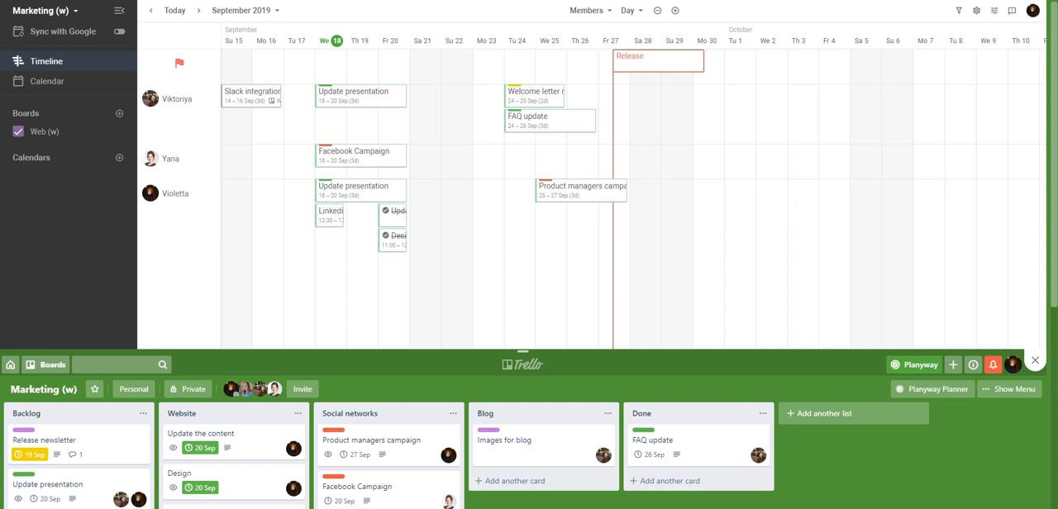
Step: Check the Release card in the Website list and mark the milestone as completed on the timeline
scroll(529, 254, down, 3)
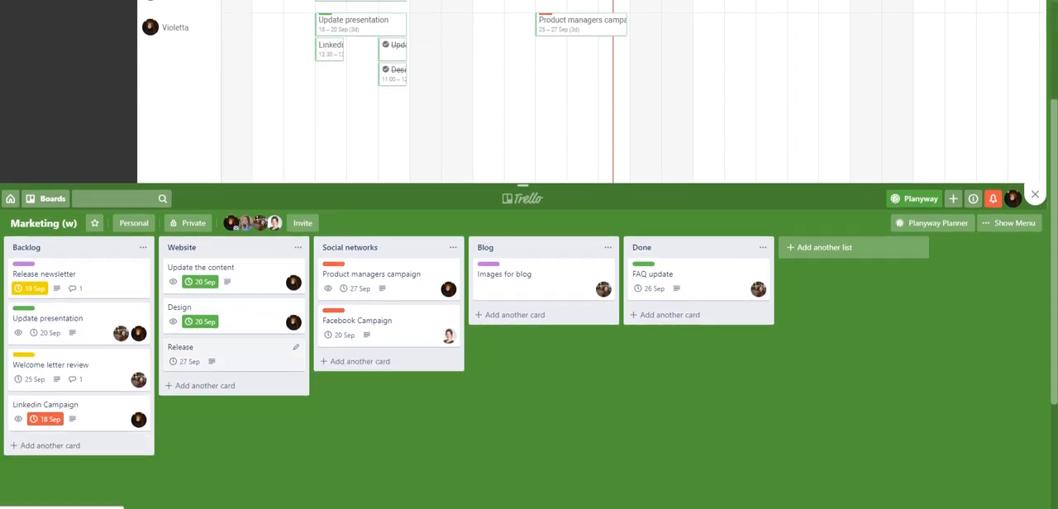
scroll(529, 254, up, 3)
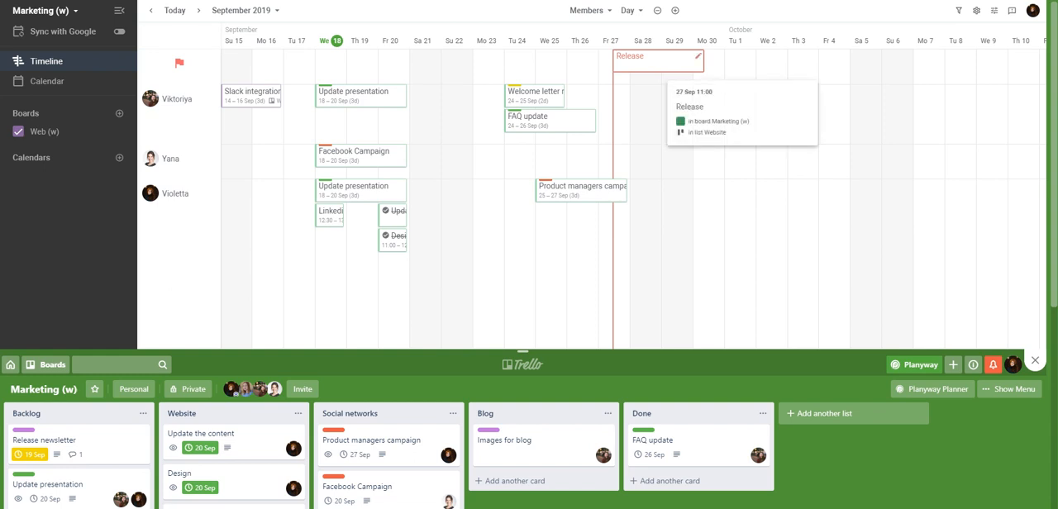
right_click(659, 62)
click(702, 117)
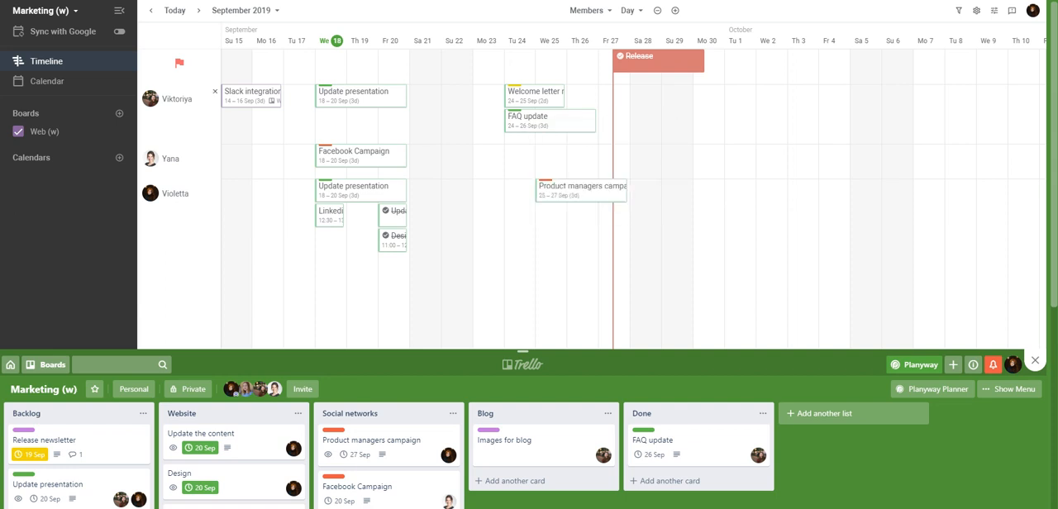
Step: Review the options for adding a calendar by URL for Google, Outlook, iCloud and others, and close the dialog
click(119, 157)
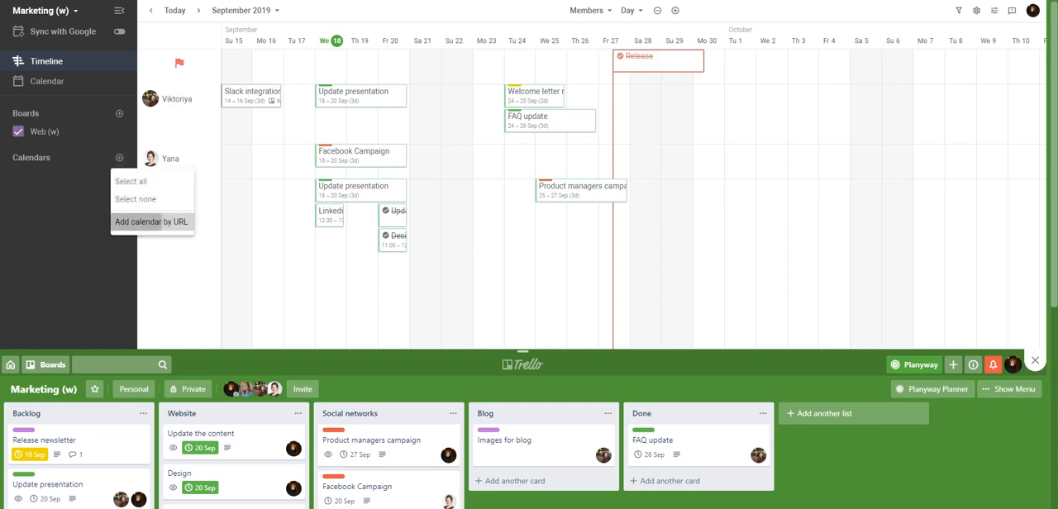
click(141, 222)
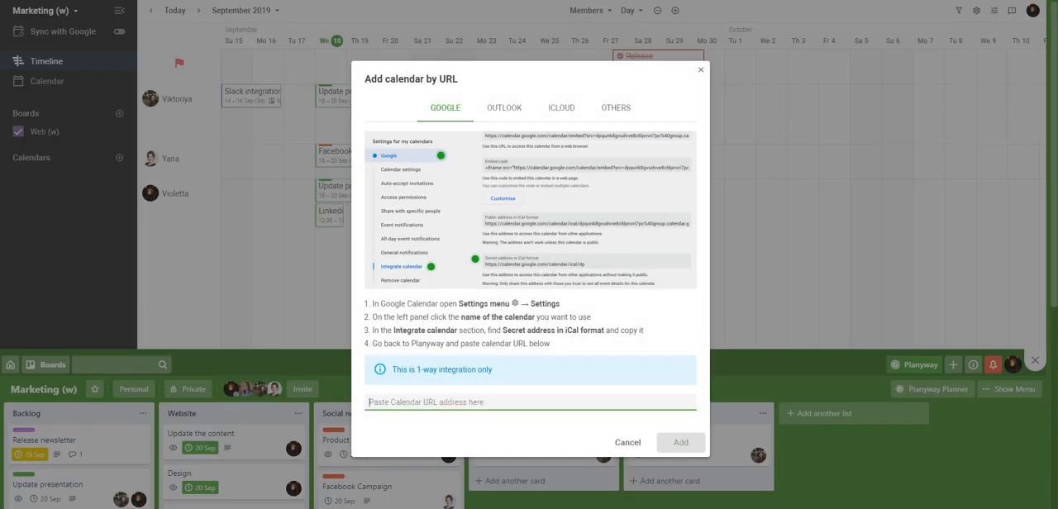
click(504, 108)
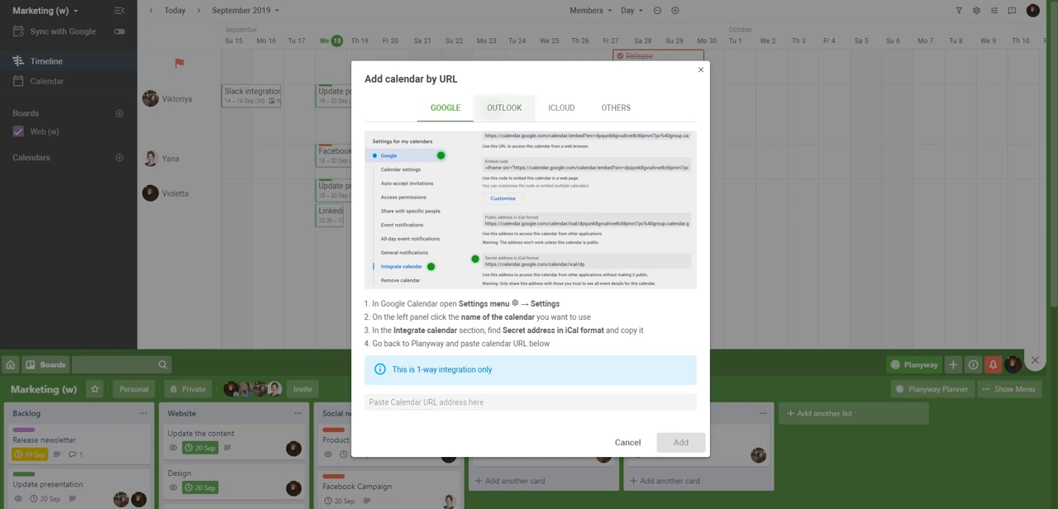
click(562, 108)
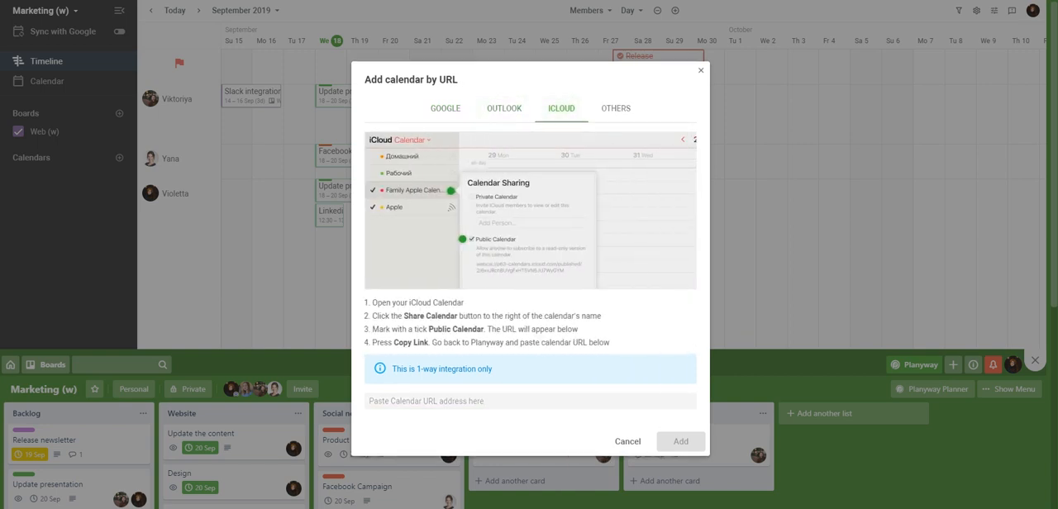
click(615, 108)
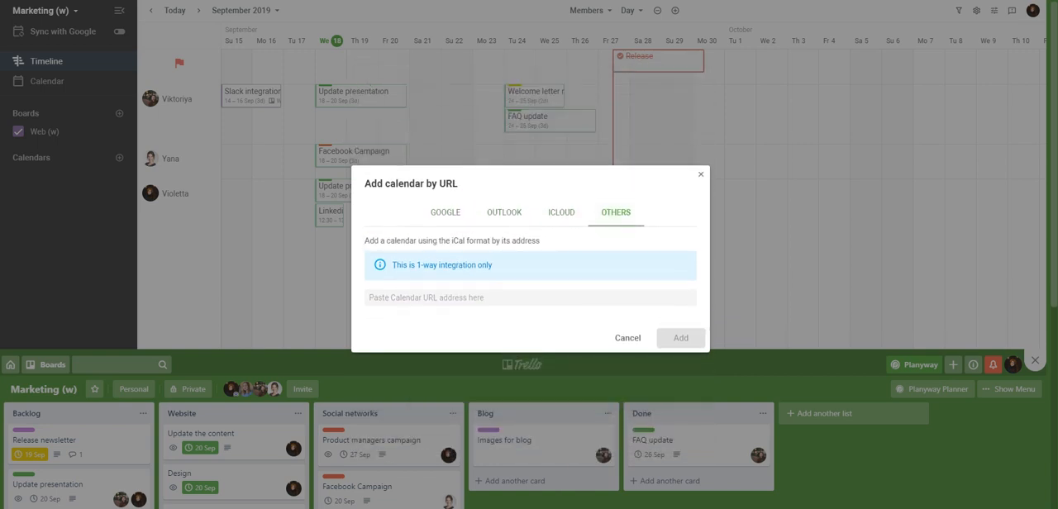
key(Escape)
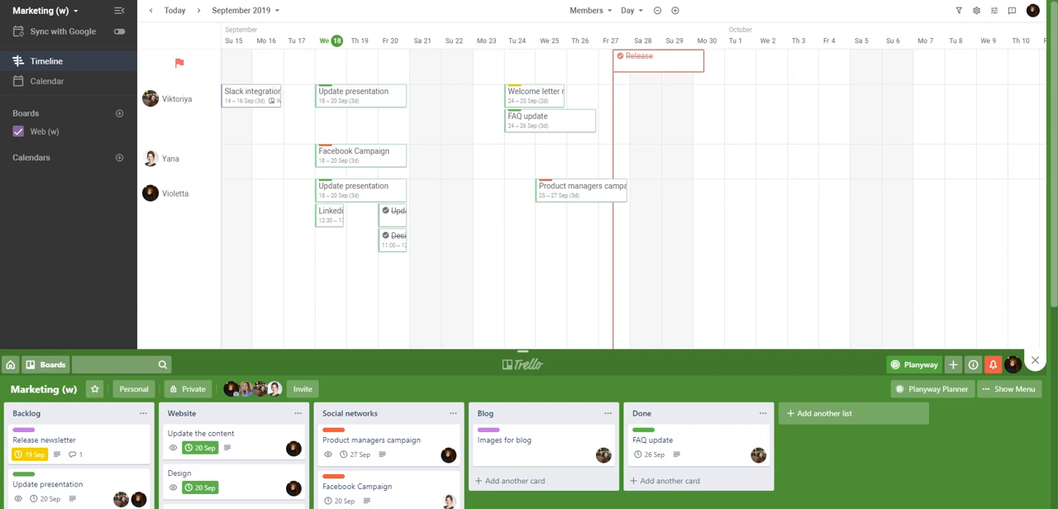
Step: Turn on the Google sync, choose the Google account and allow trello.com to access its calendars
mouse_move(357, 98)
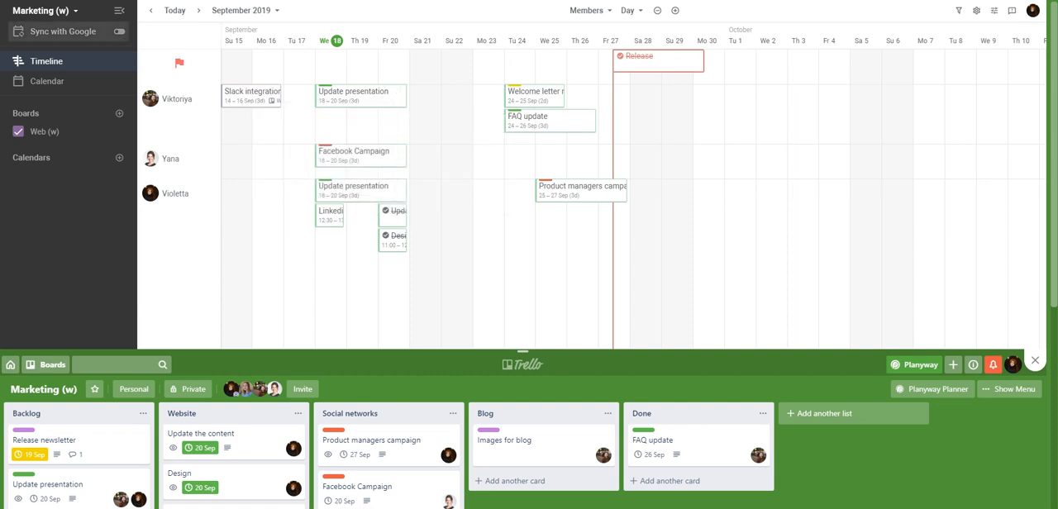
click(119, 31)
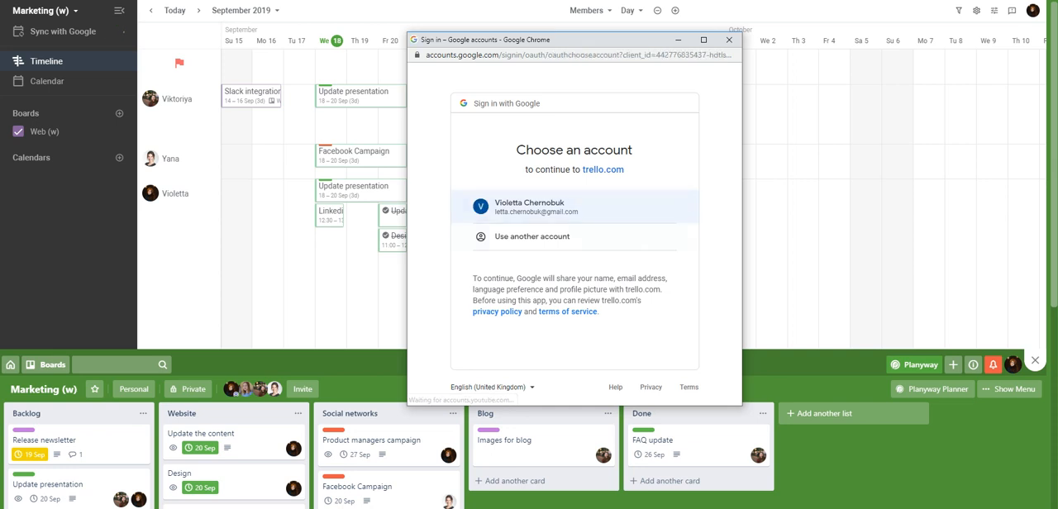
click(555, 207)
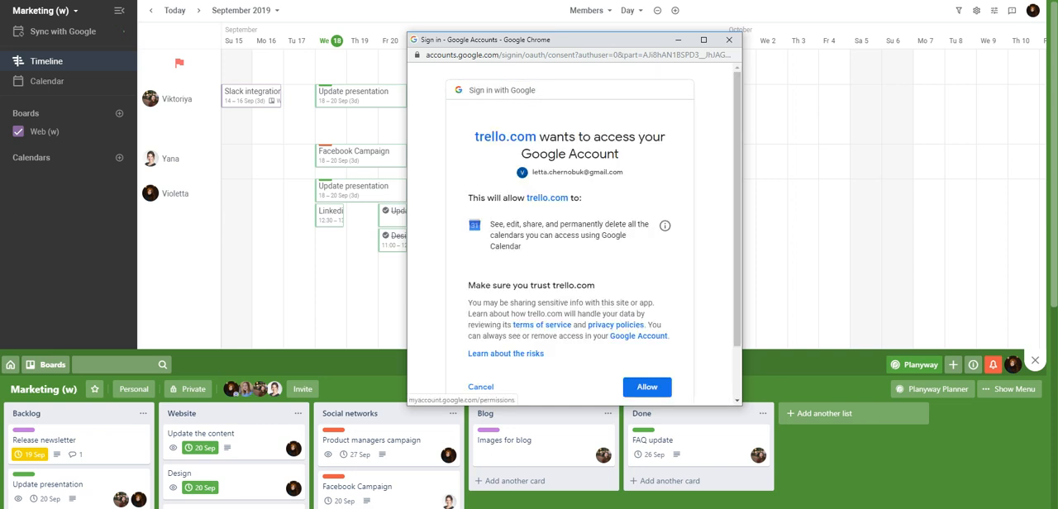
click(647, 387)
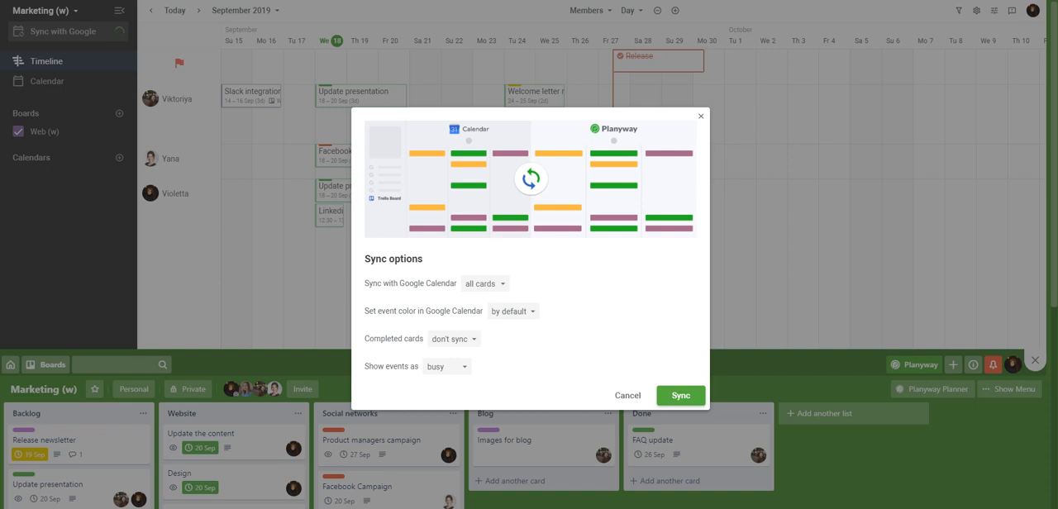
Step: Limit the Google Calendar sync to only cards assigned to me, keep the other sync options and start the sync
click(485, 284)
click(510, 325)
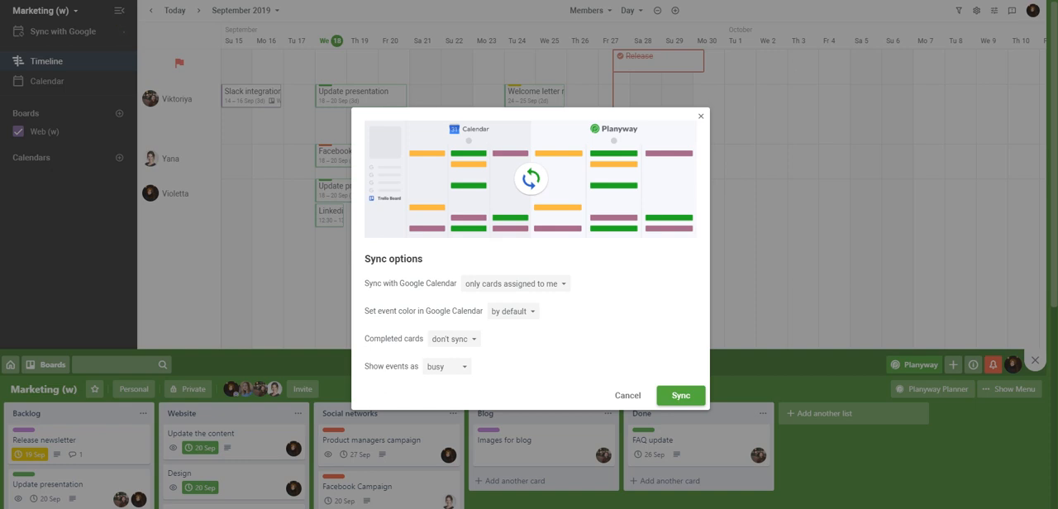
click(453, 339)
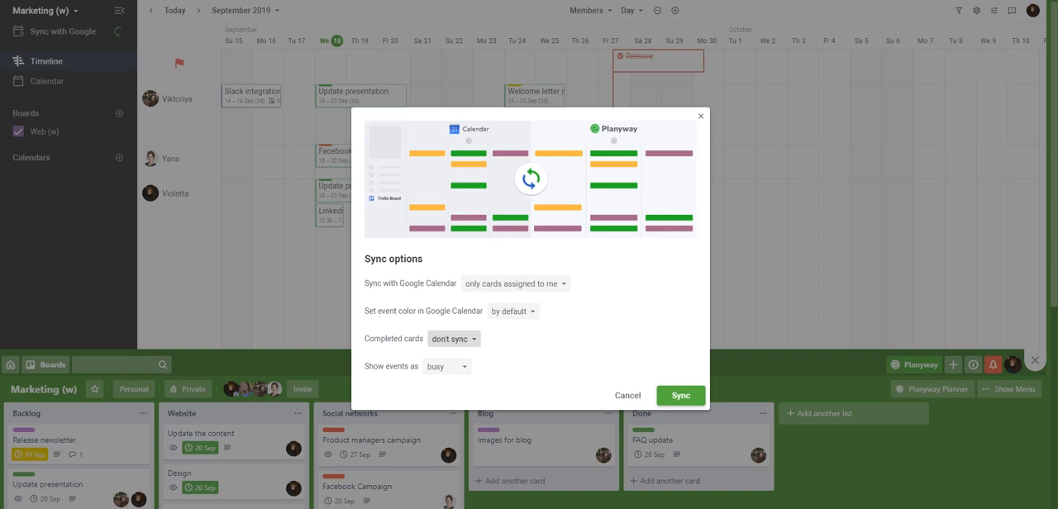
click(453, 339)
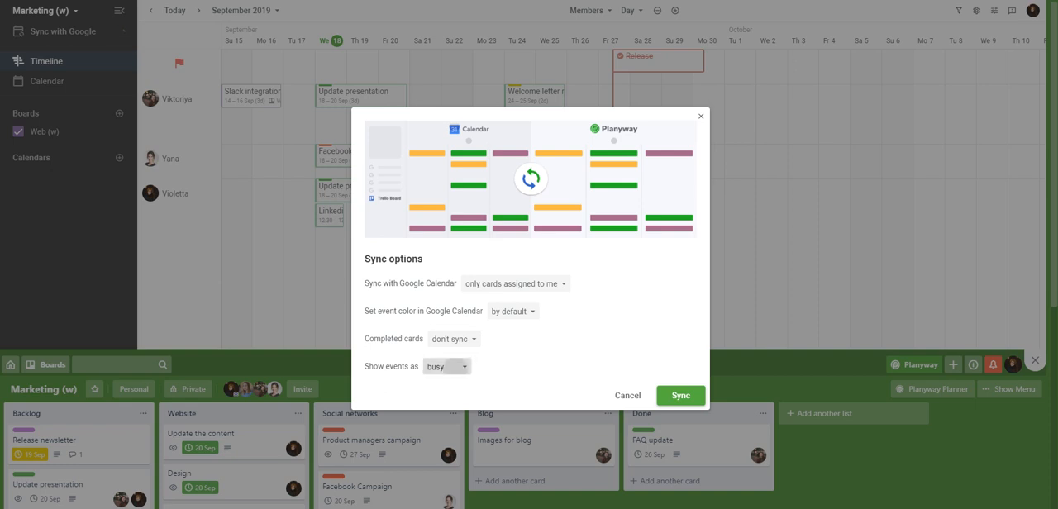
click(446, 366)
click(446, 366)
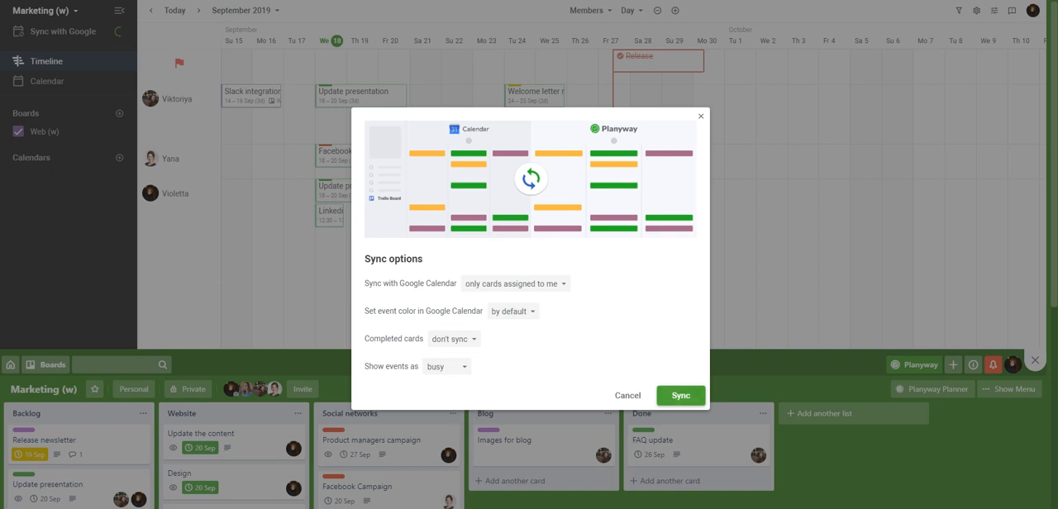
click(681, 395)
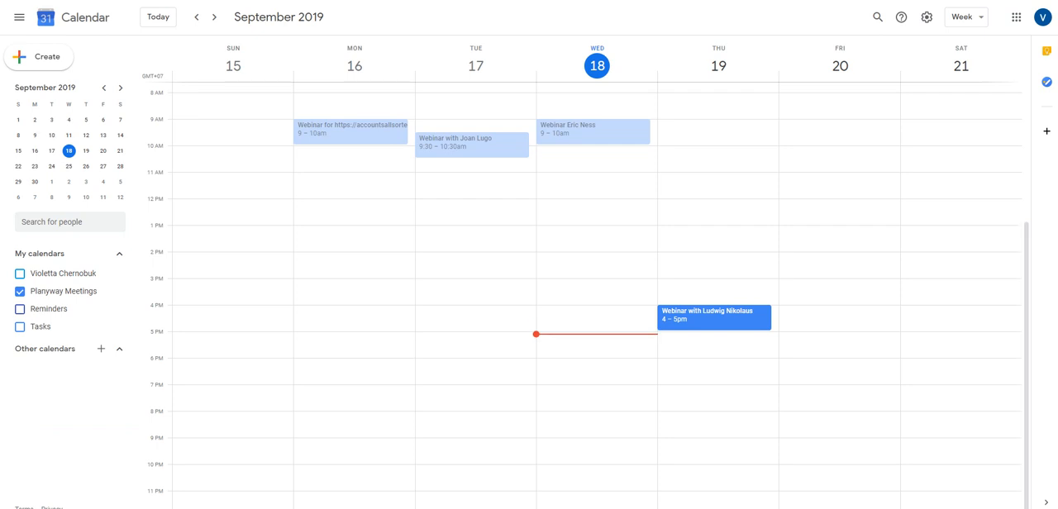
Step: Switch to Google Calendar and reload the week of 15–21 September 2019
key(F5)
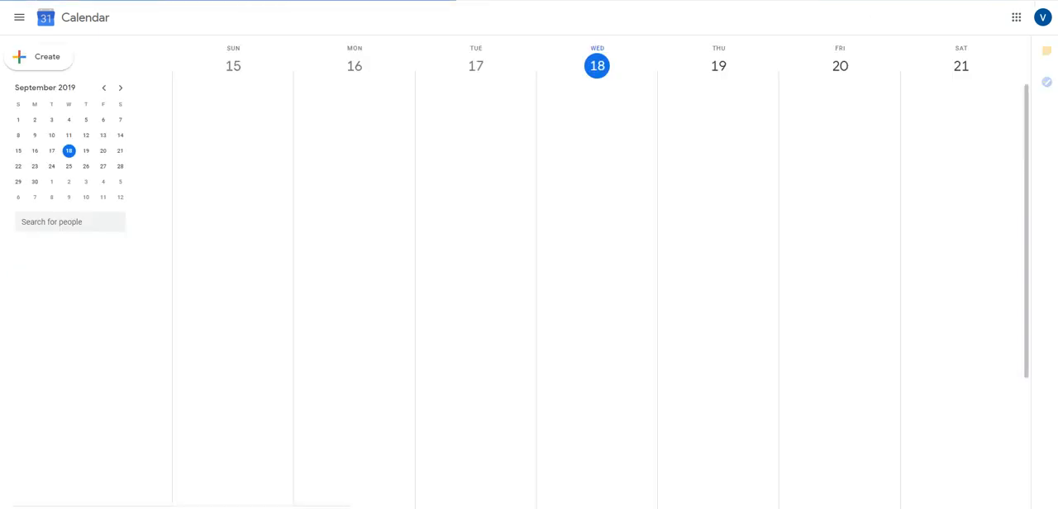